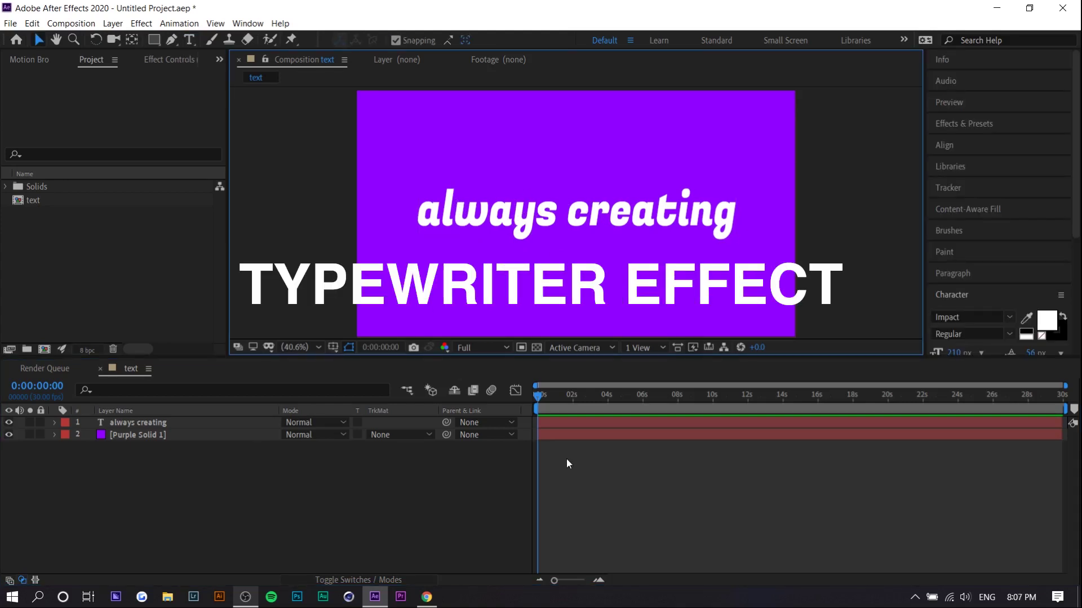
Step: Apply the Typewriter preset (found by searching 'type') to the 'always creating' text and preview it
click(1005, 125)
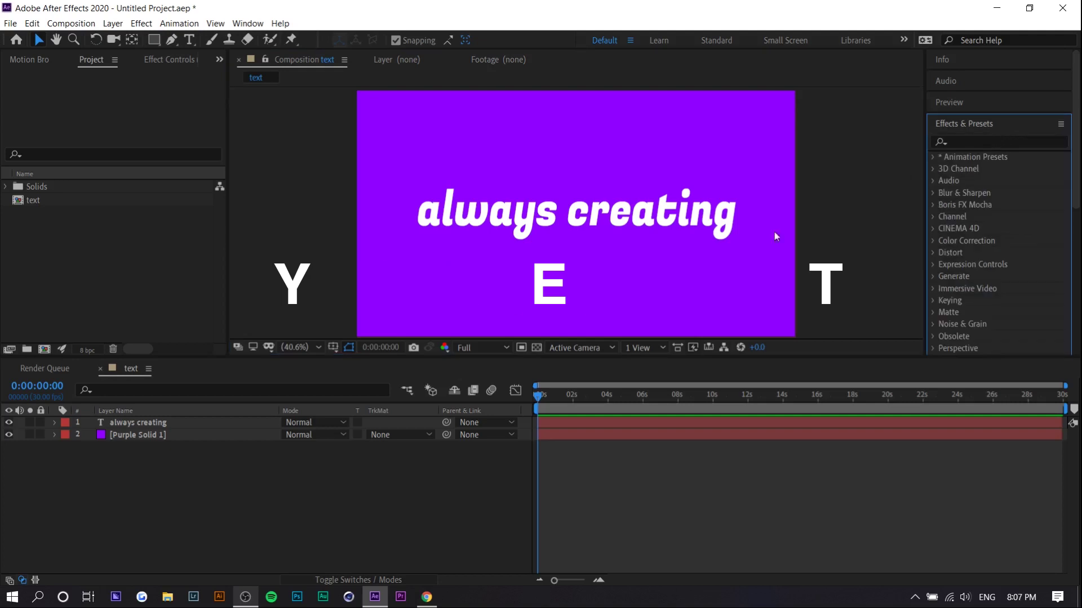
click(969, 142)
text(type)
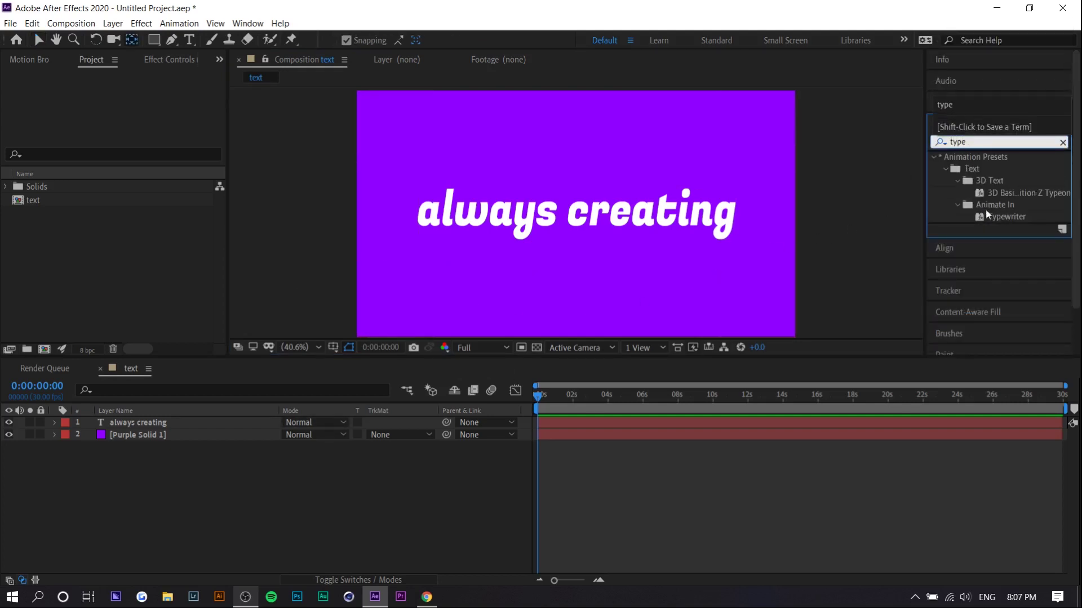
drag(1019, 214, 139, 423)
key(space)
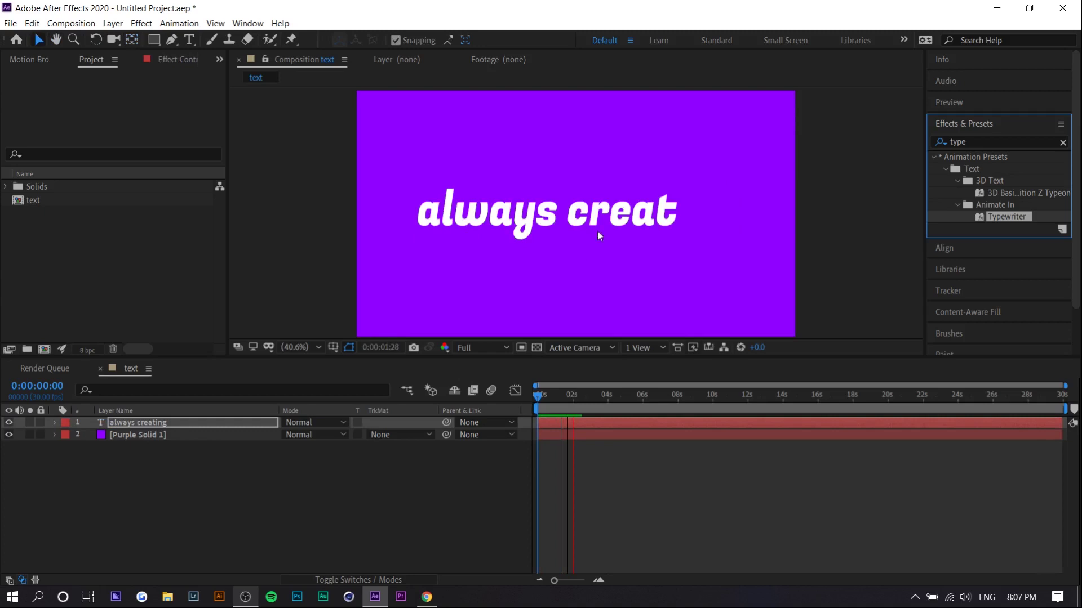
click(523, 412)
Step: Move the Typewriter's second Start keyframe earlier, to about 1:15, so typing finishes sooner
click(54, 423)
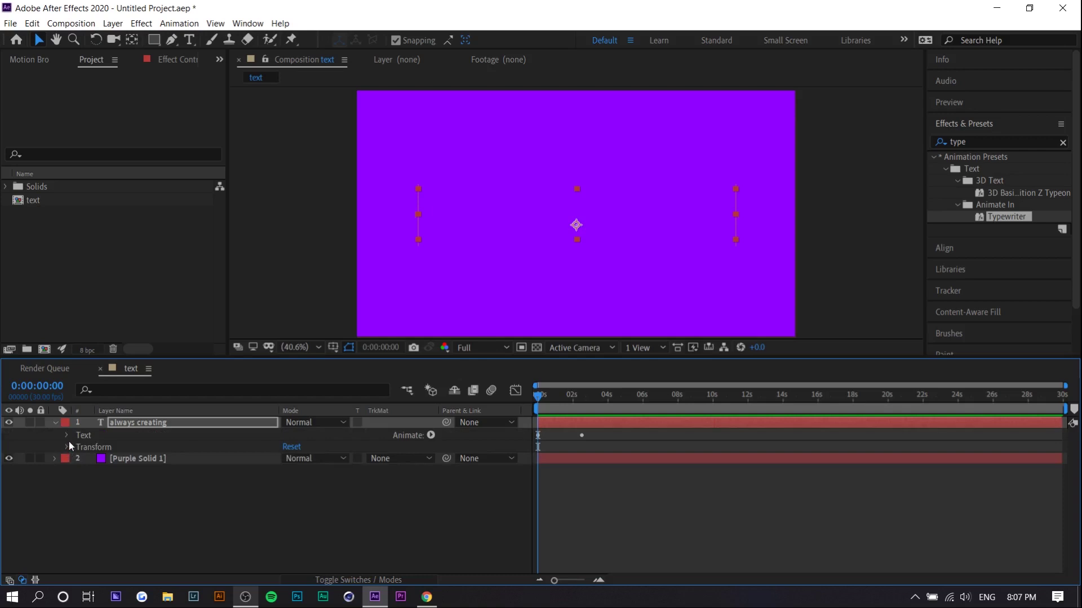
click(68, 439)
click(79, 482)
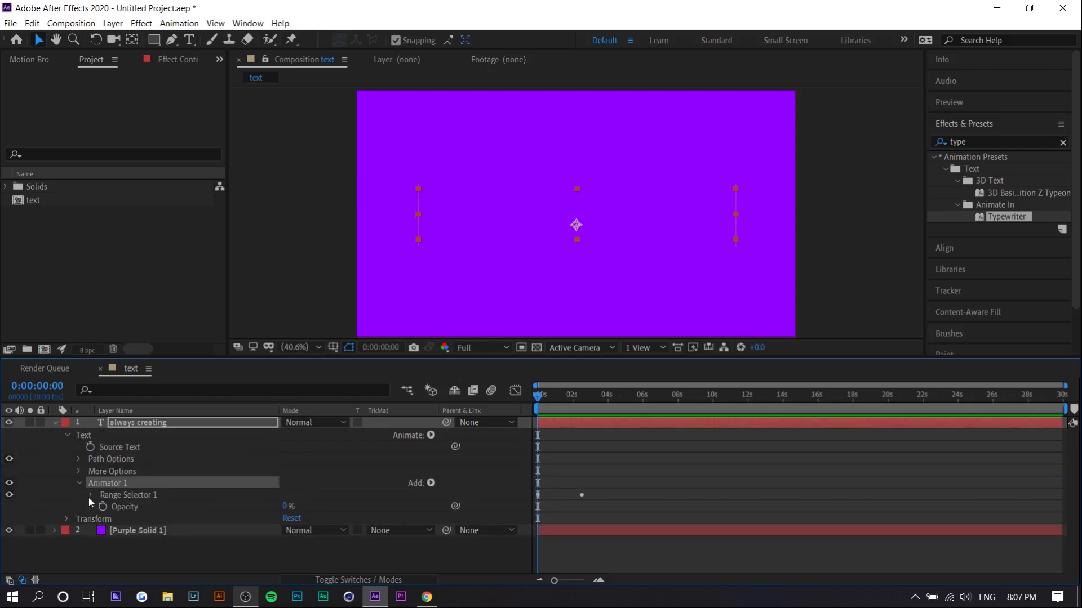
click(90, 496)
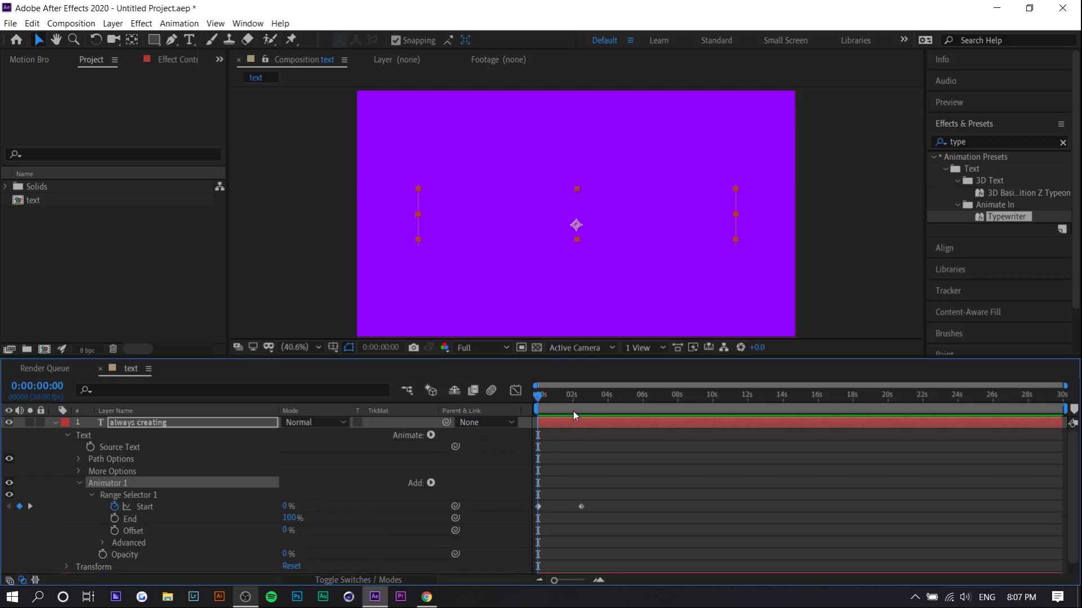
drag(573, 412, 580, 401)
scroll(560, 488, up, 5)
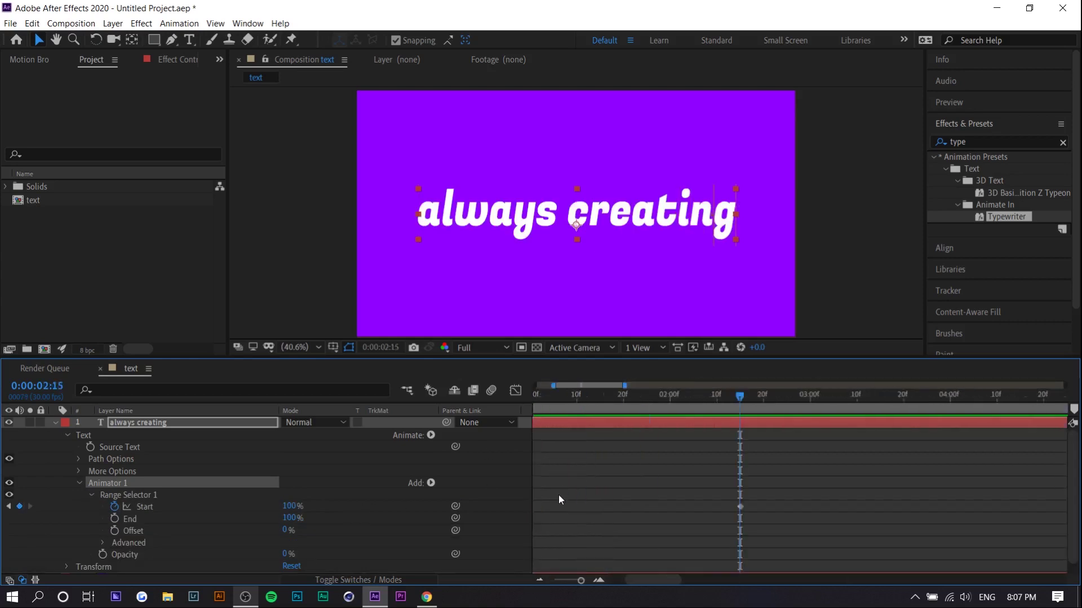
scroll(681, 461, down, 5)
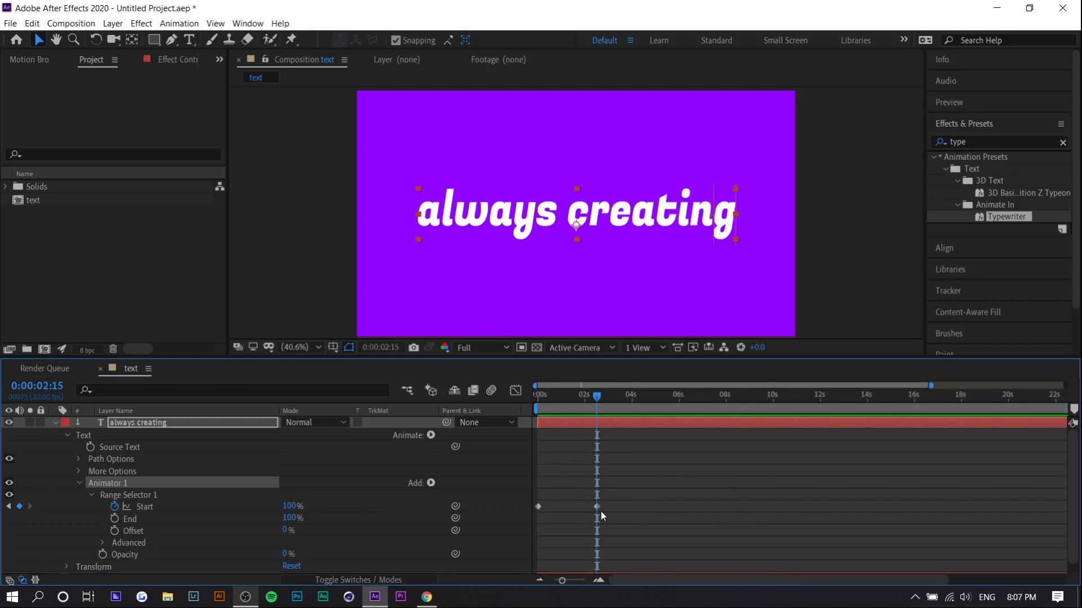
drag(596, 508, 578, 508)
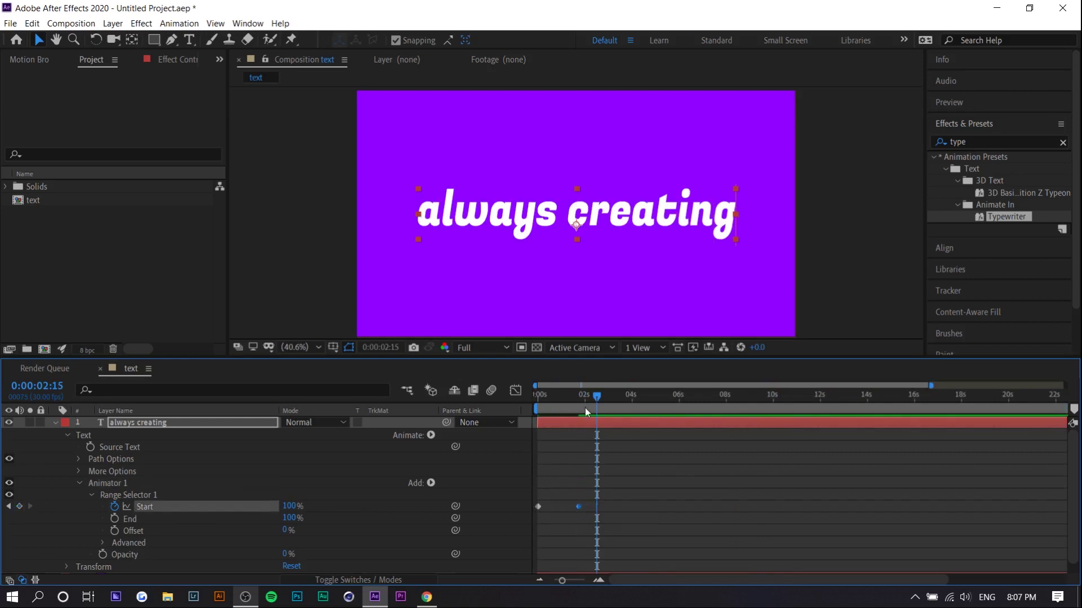
drag(585, 408, 515, 412)
key(space)
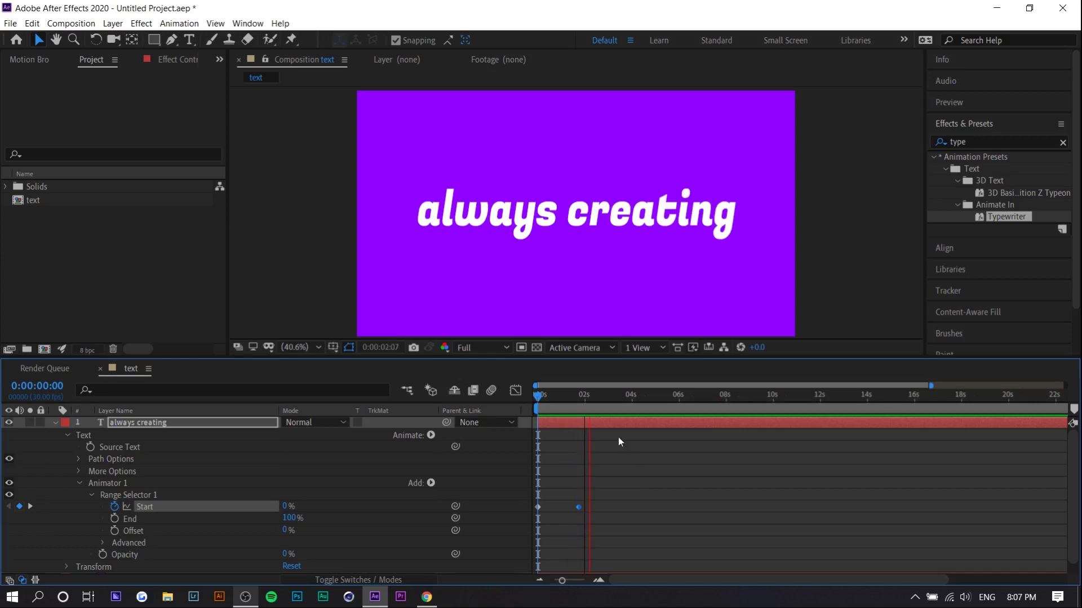
key(space)
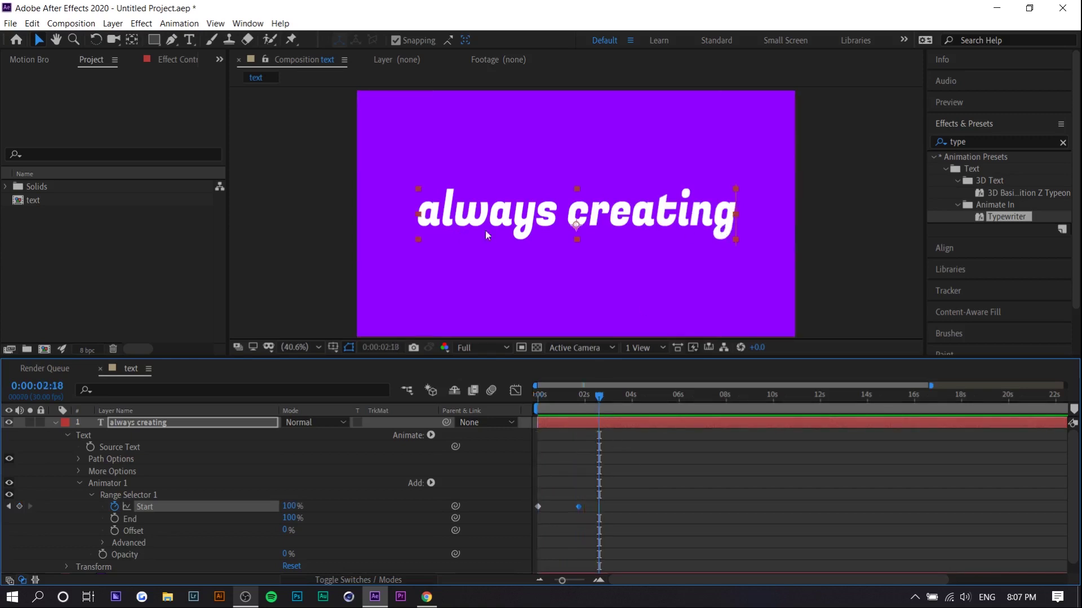
Step: Add a Start 0% keyframe at 2:18 so the text types back off, then preview
click(310, 508)
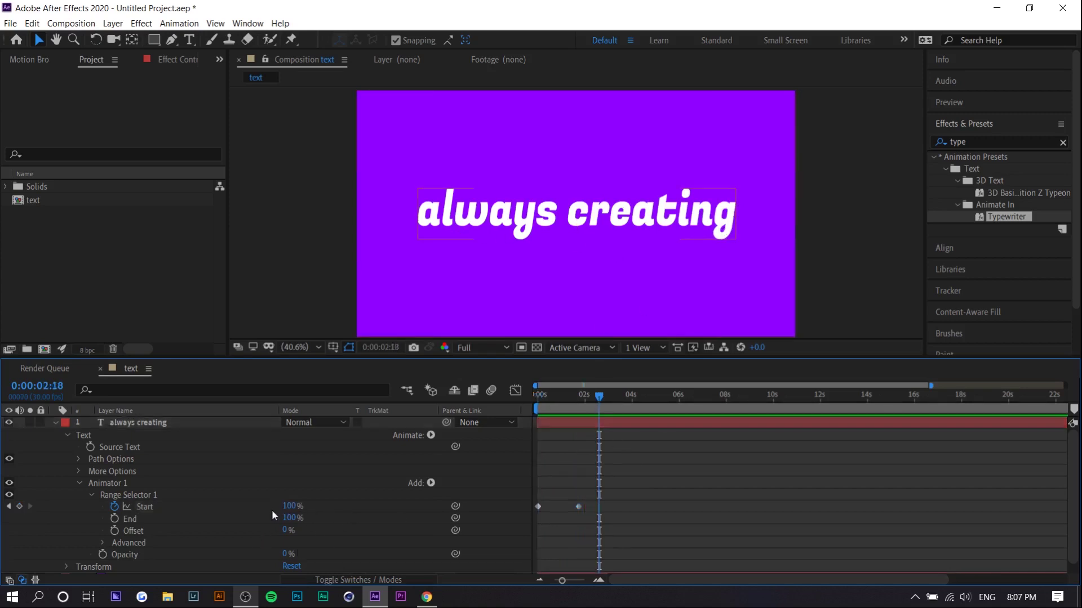
drag(289, 506, 242, 506)
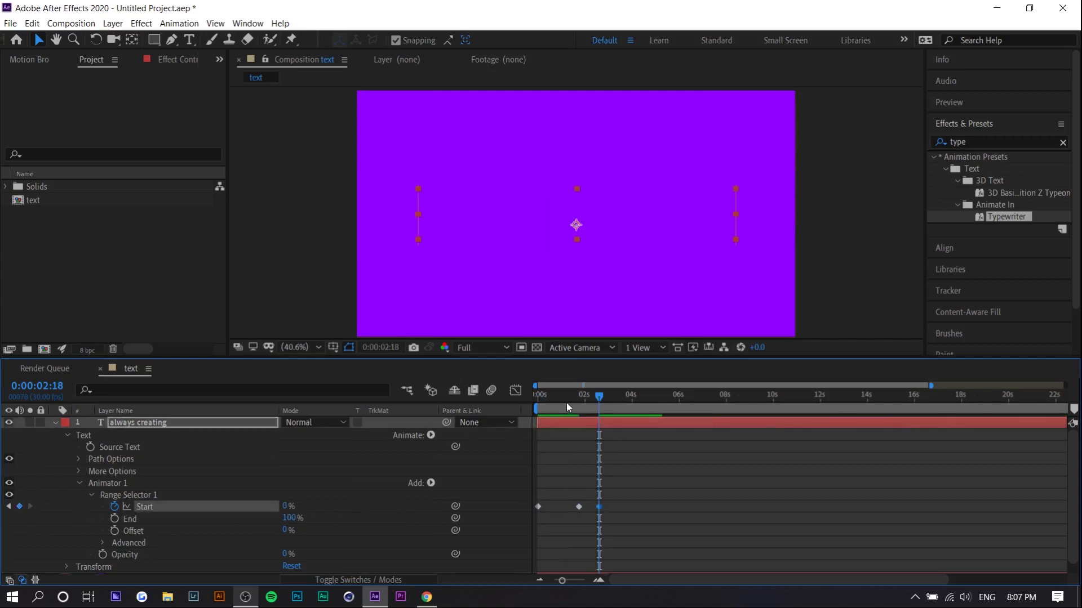
key(space)
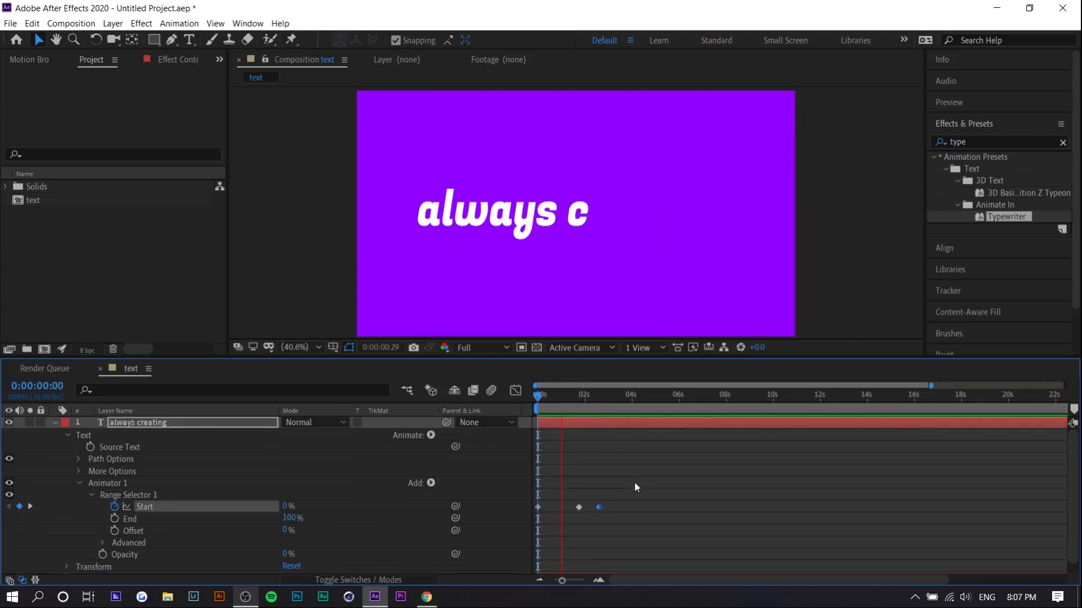
click(667, 495)
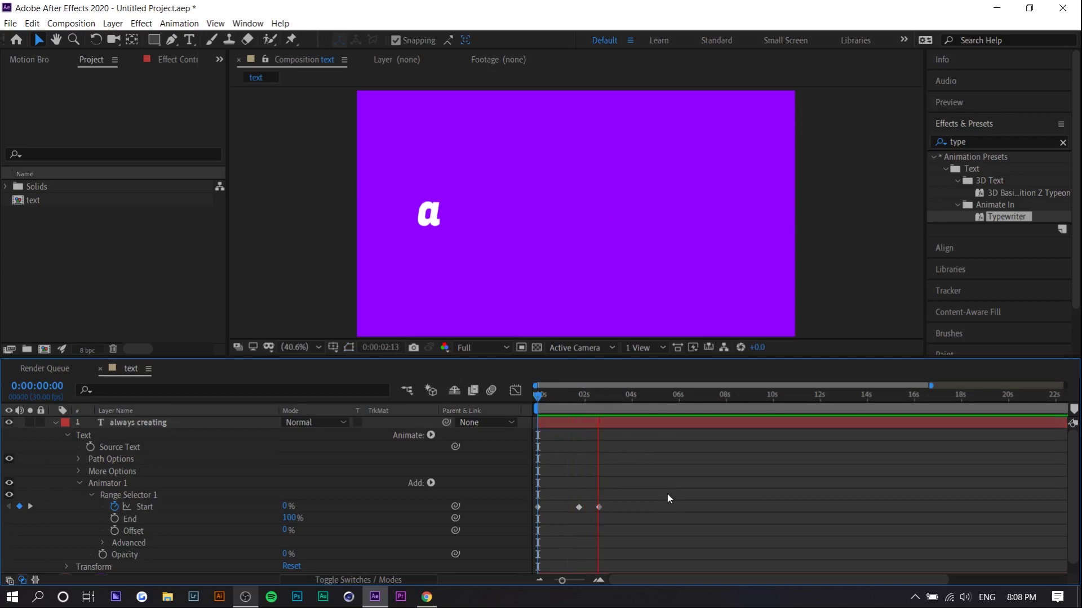
Step: Add a Rotation animator with a Wiggly Selector to the 'always creating' text layer
mouse_move(563, 411)
mouse_down()
mouse_move(585, 410)
mouse_move(559, 403)
mouse_up()
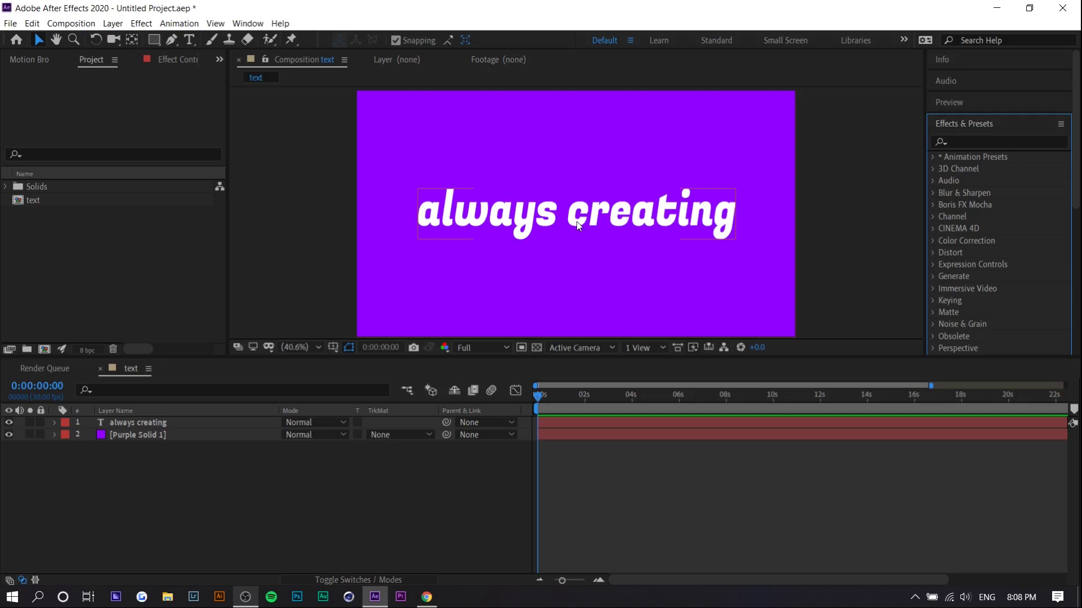
click(77, 442)
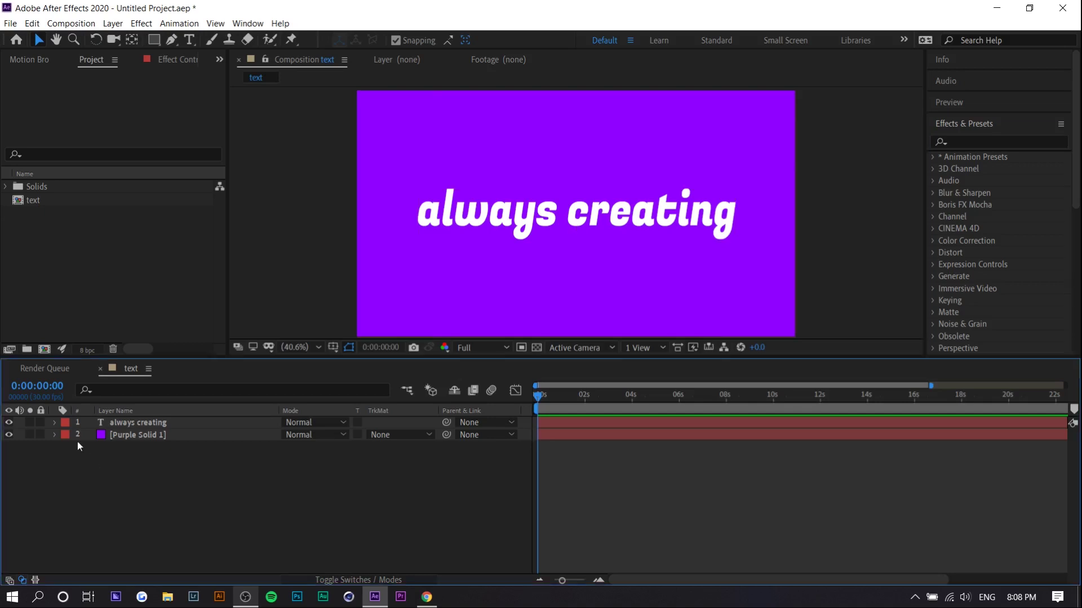
click(55, 423)
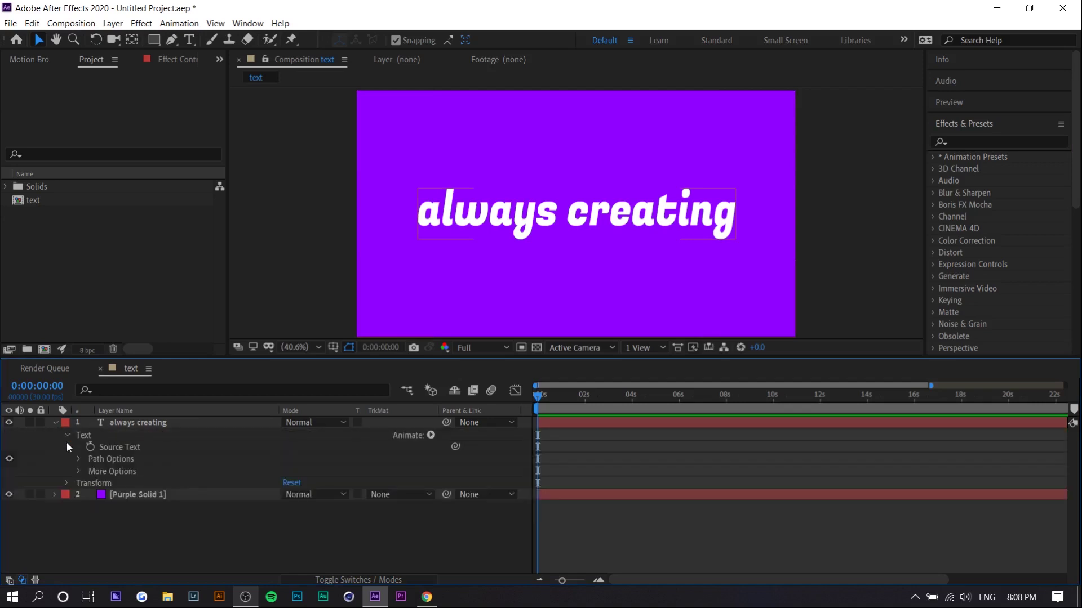
click(429, 435)
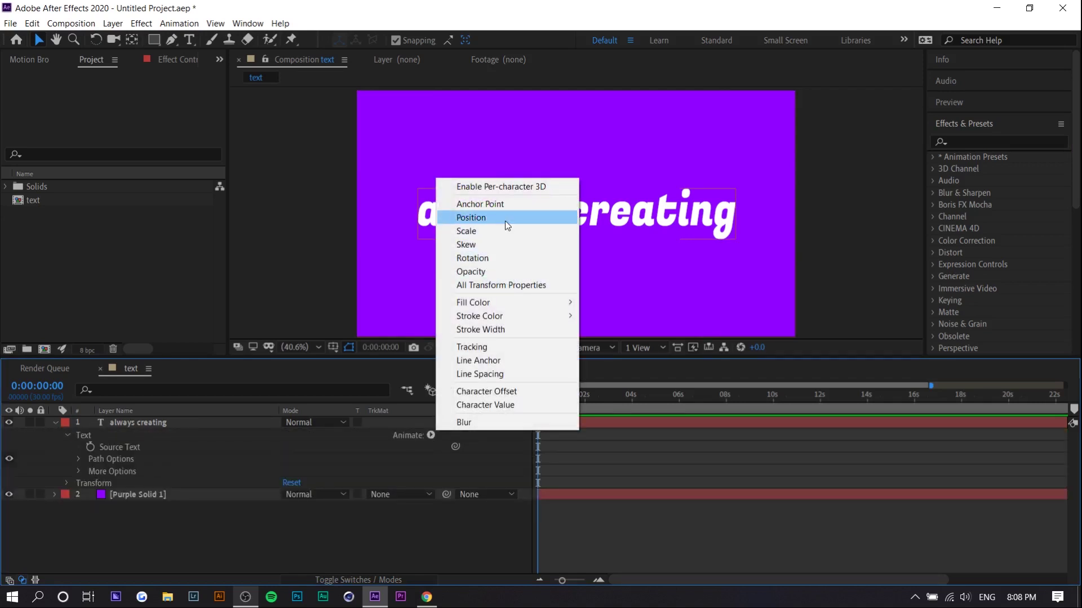
click(509, 259)
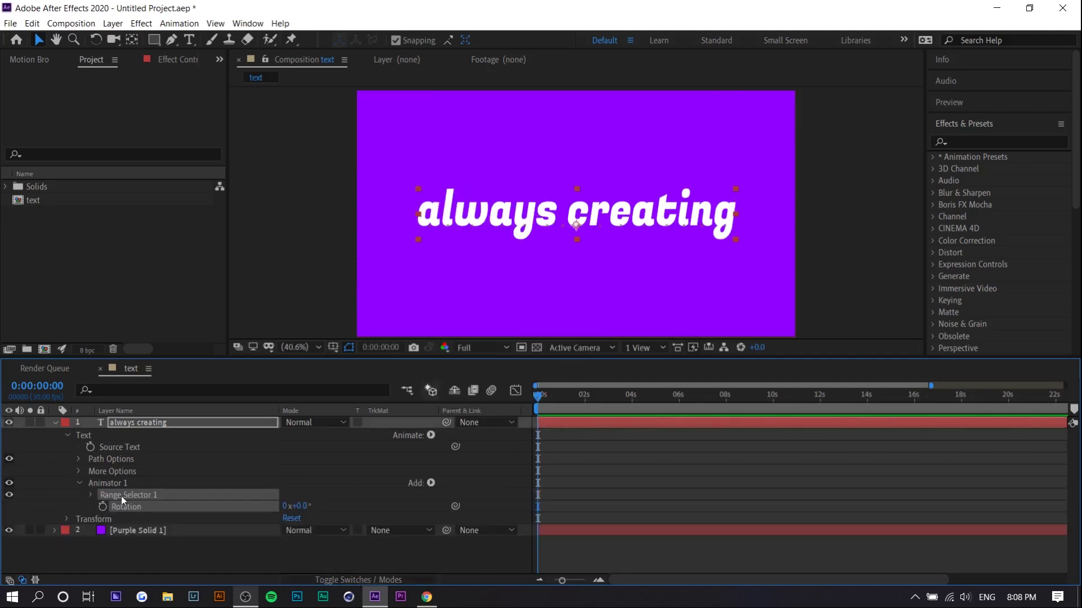
click(431, 482)
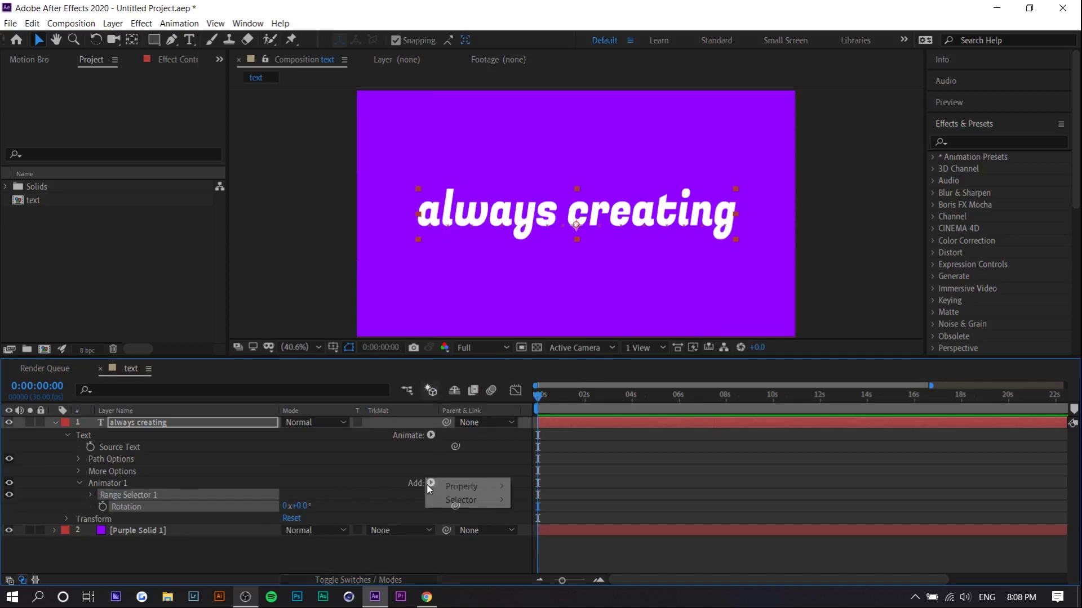
mouse_move(488, 504)
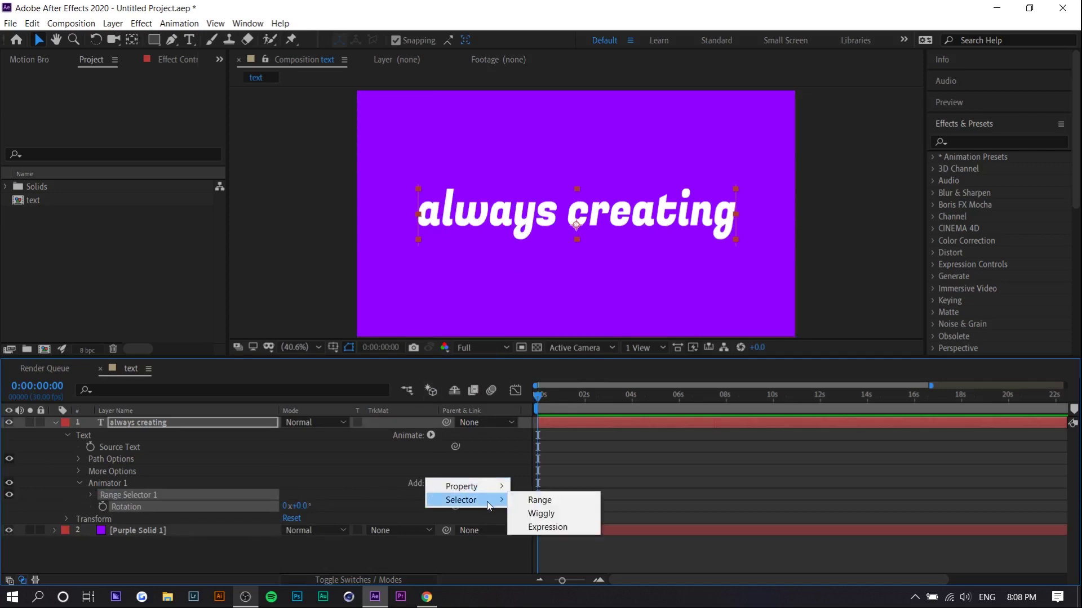
click(538, 513)
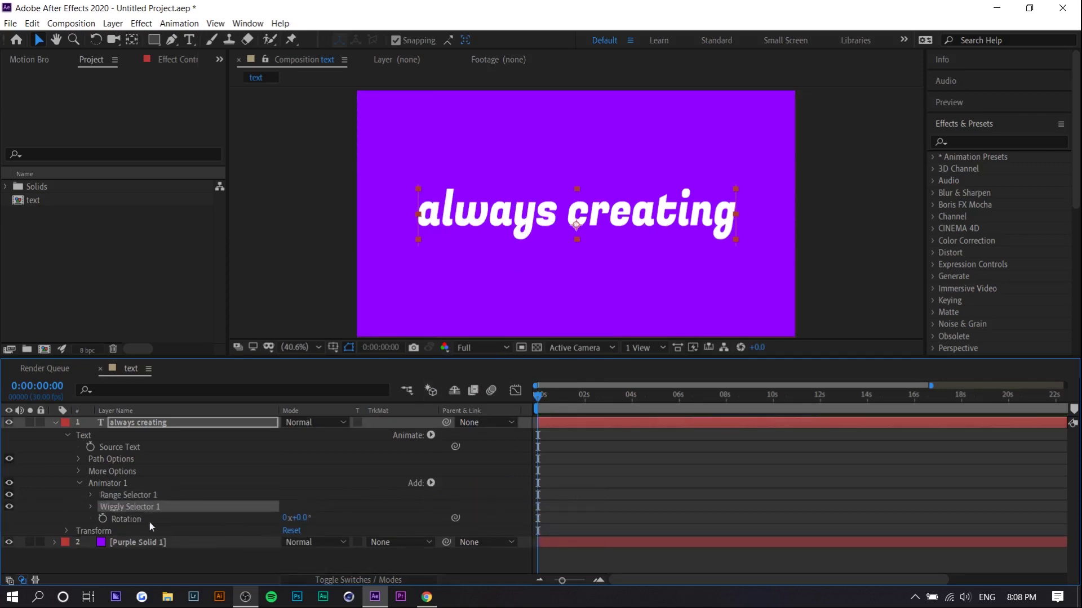
Step: Set the animator's Rotation to 10° and preview the wobbling letters
click(307, 519)
text(10)
click(557, 490)
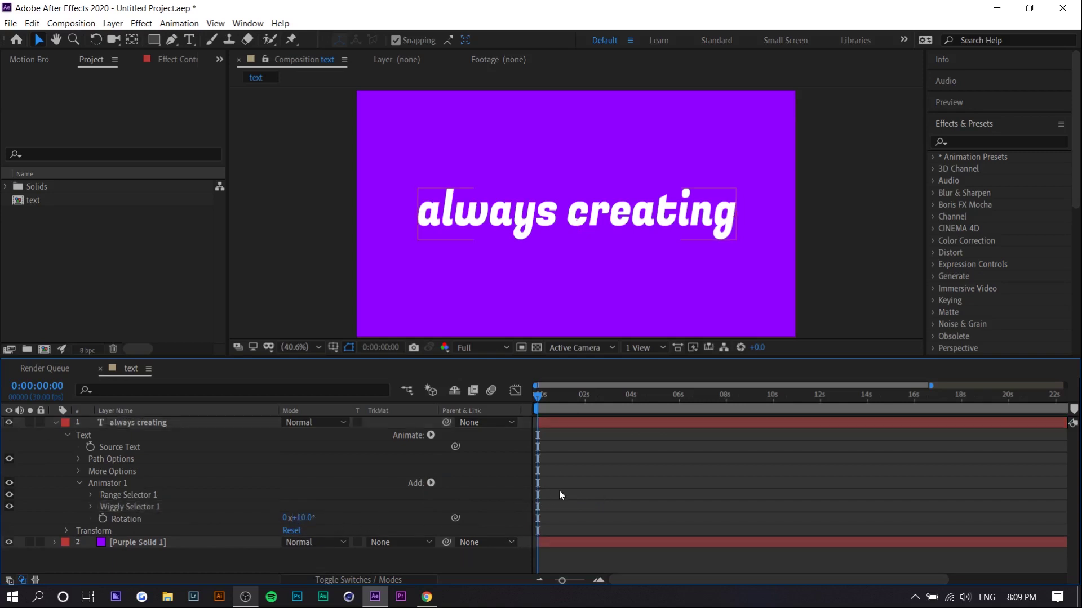
key(space)
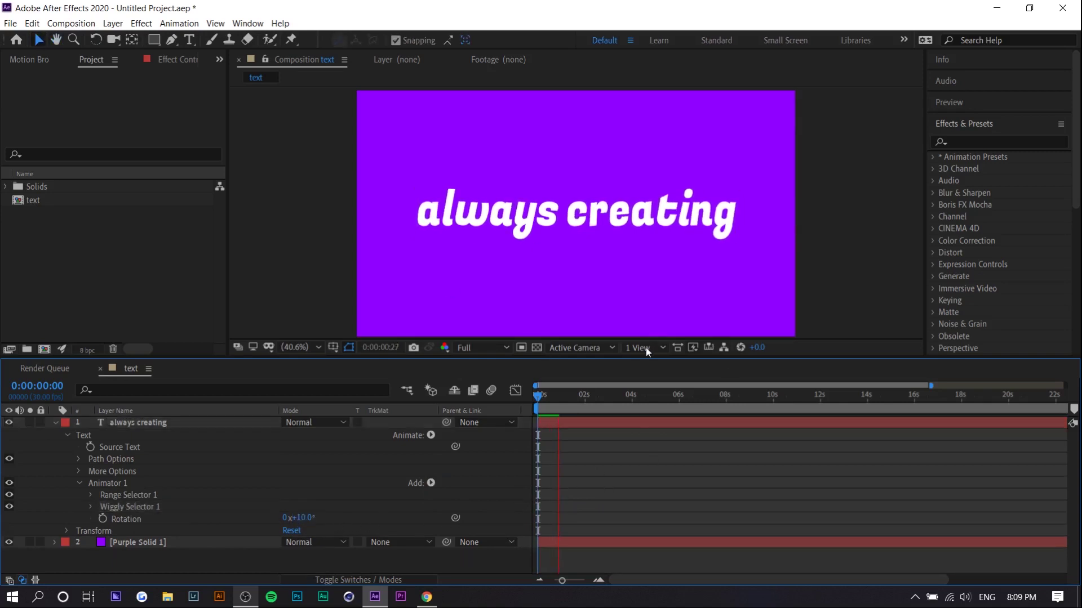
click(544, 403)
click(545, 404)
click(297, 531)
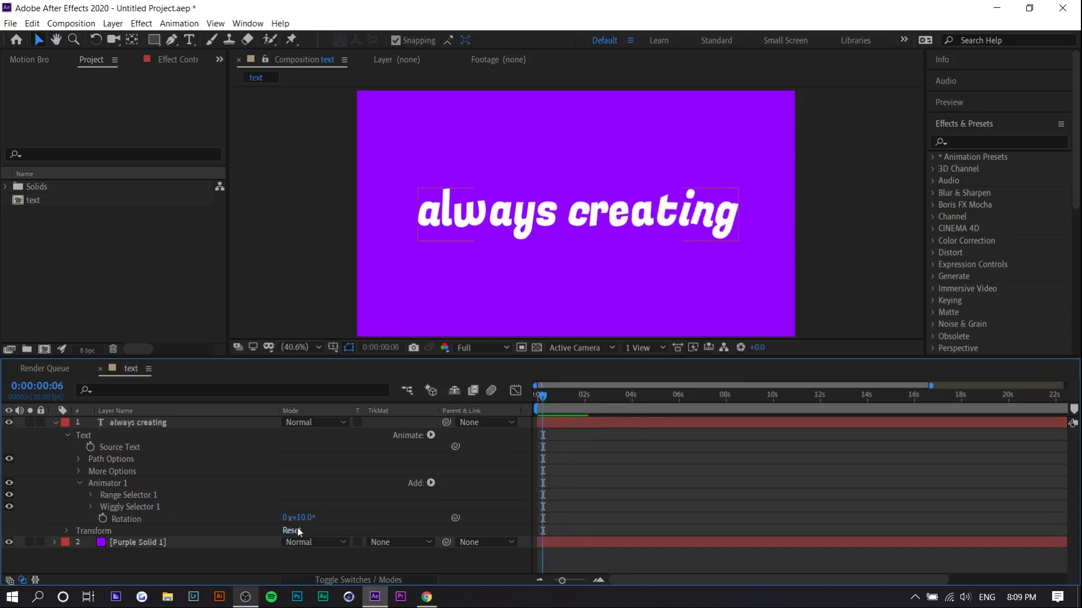
key(space)
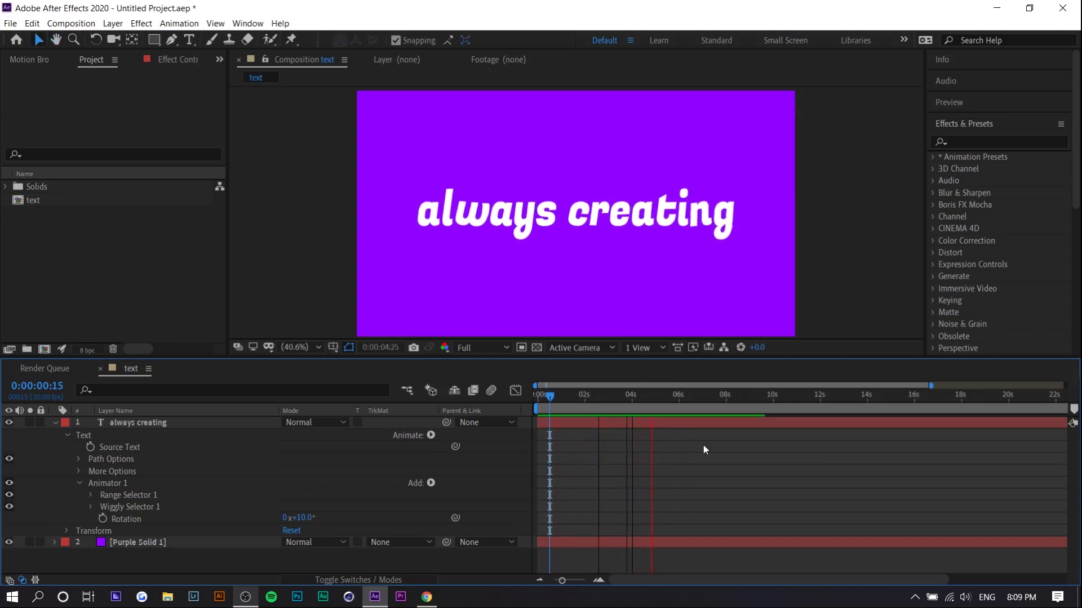
key(space)
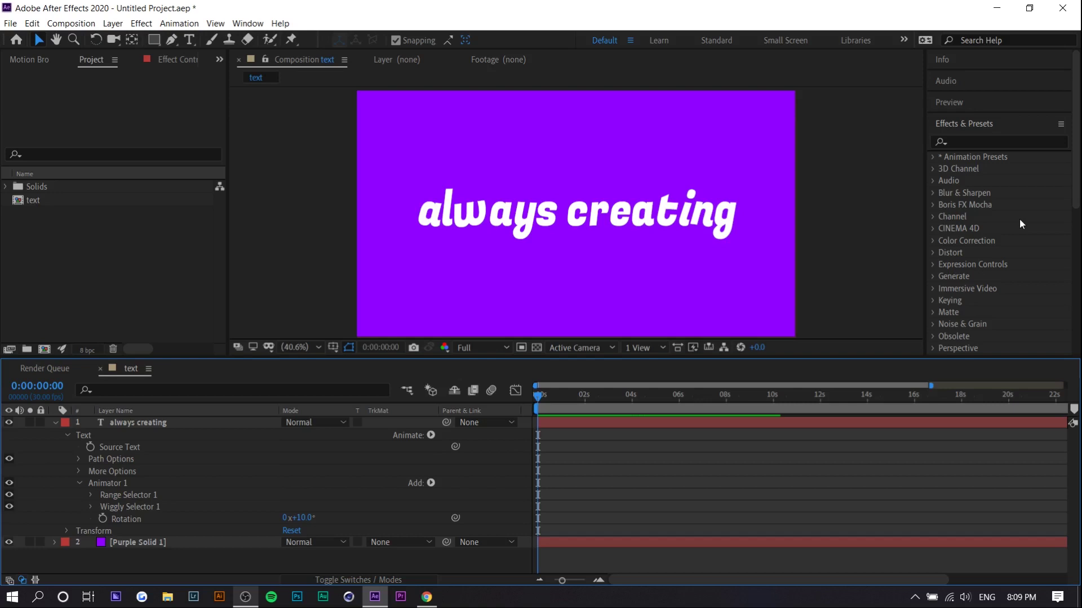
Step: Apply the CC Light Sweep effect to the 'always creating' text layer
click(1003, 142)
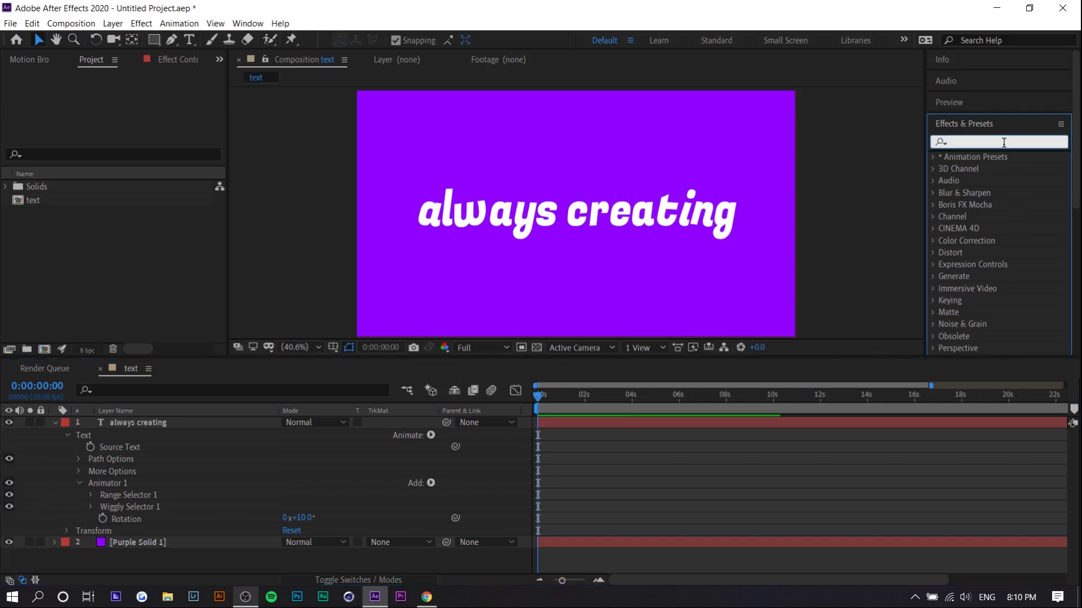
text(light swee)
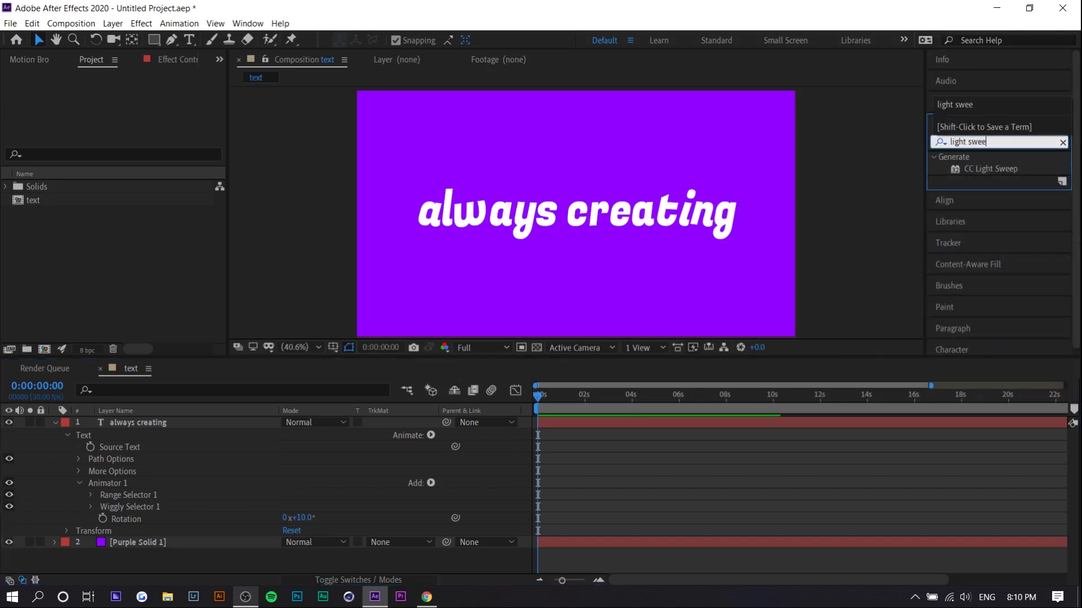
drag(1000, 167, 143, 424)
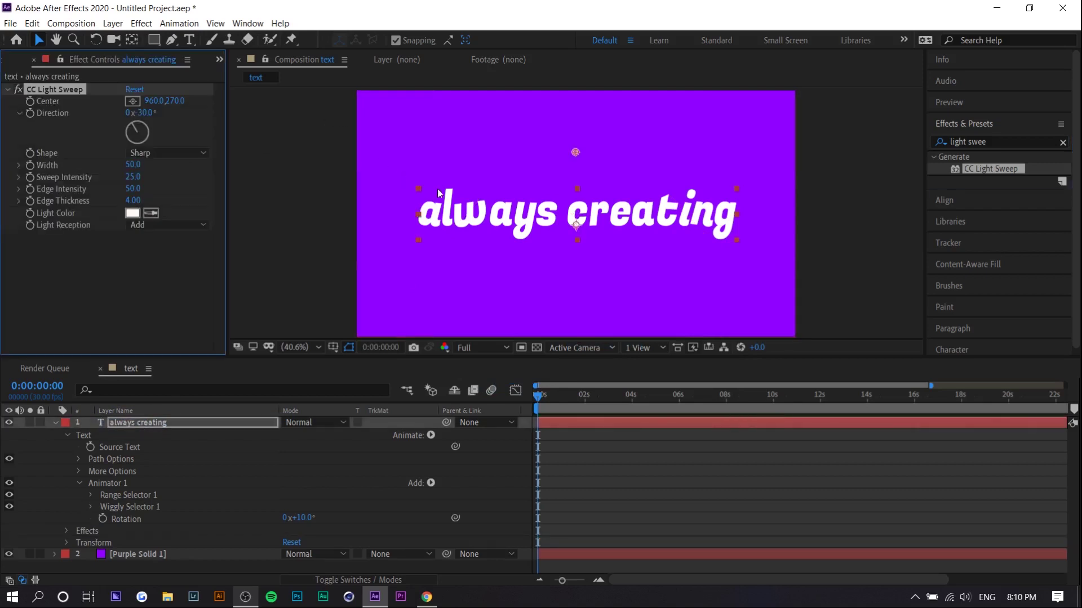
Step: Change the text fill colour from white to cyan #00C0EB
click(541, 228)
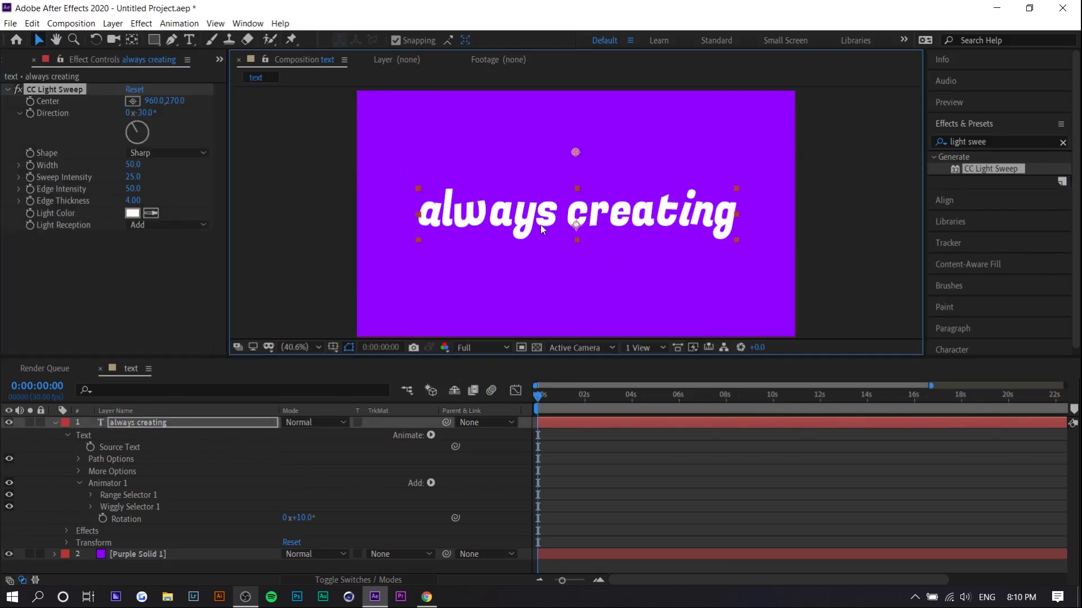
double_click(540, 225)
click(1036, 315)
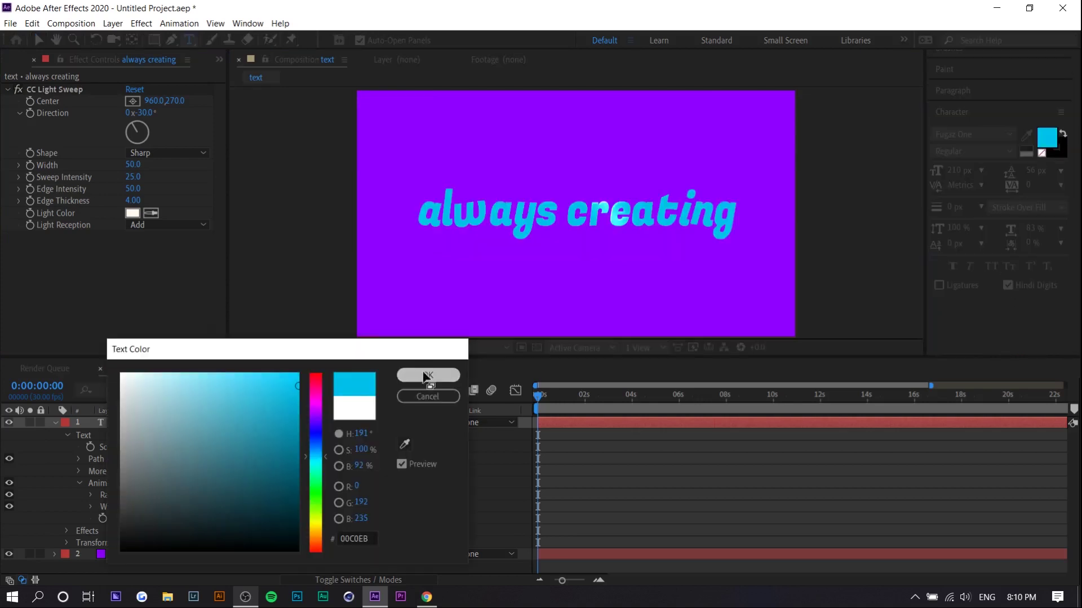
click(426, 376)
click(566, 213)
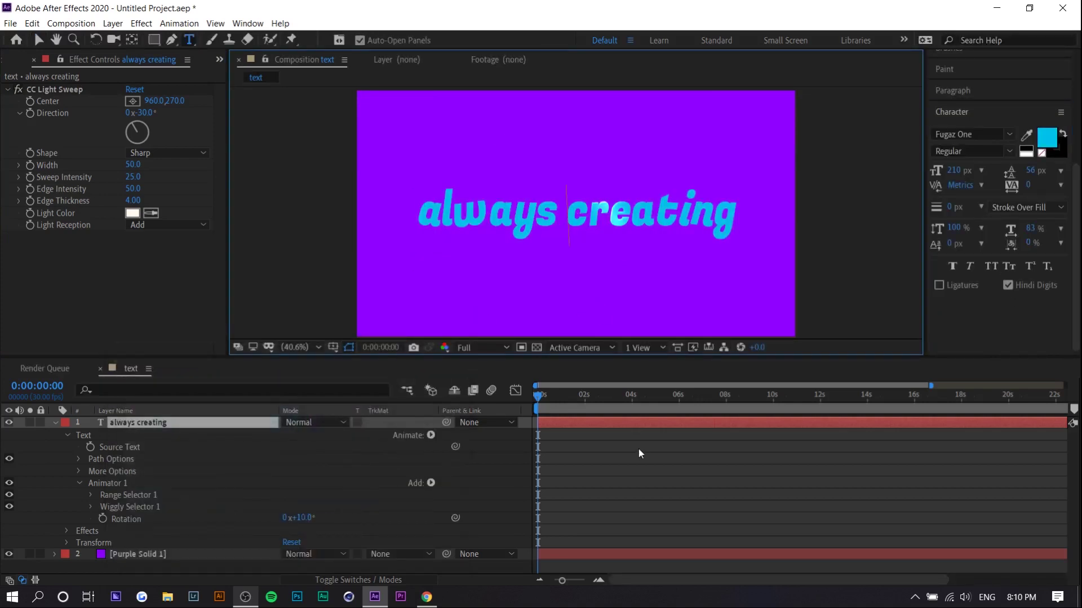
click(594, 421)
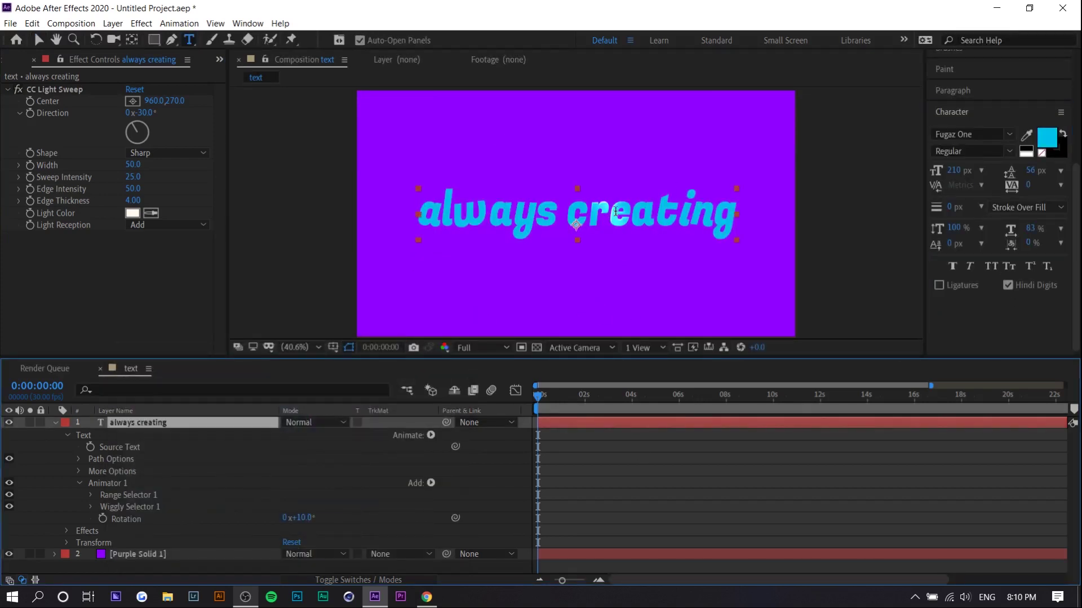
Step: Keep CC Light Sweep's Edge Thickness and Edge Intensity at 0, and set its Width to 167
click(546, 465)
click(562, 417)
click(133, 195)
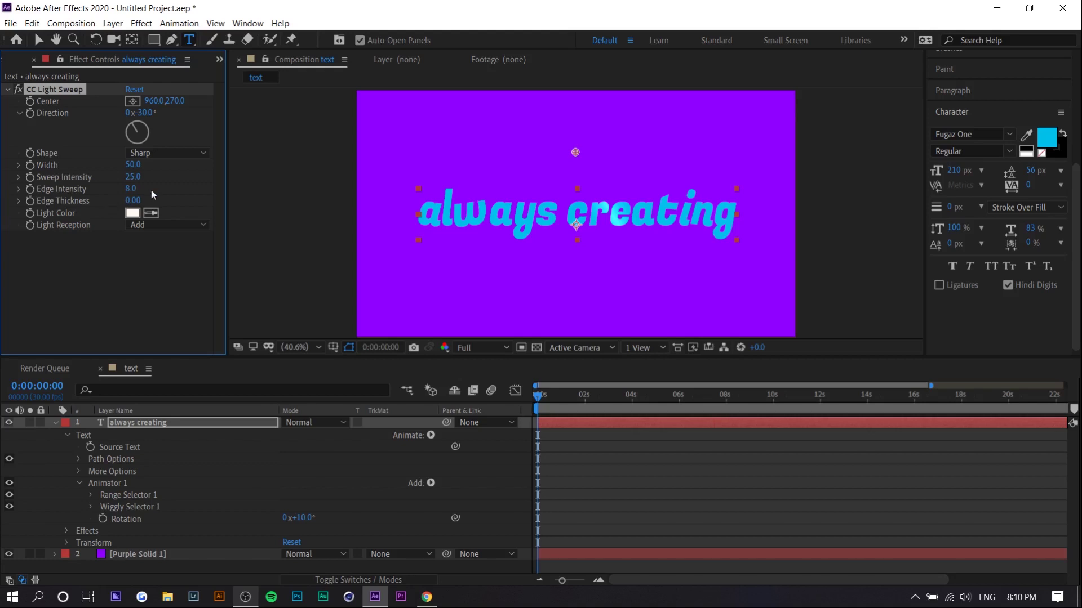
drag(138, 200, 241, 205)
drag(131, 188, 273, 179)
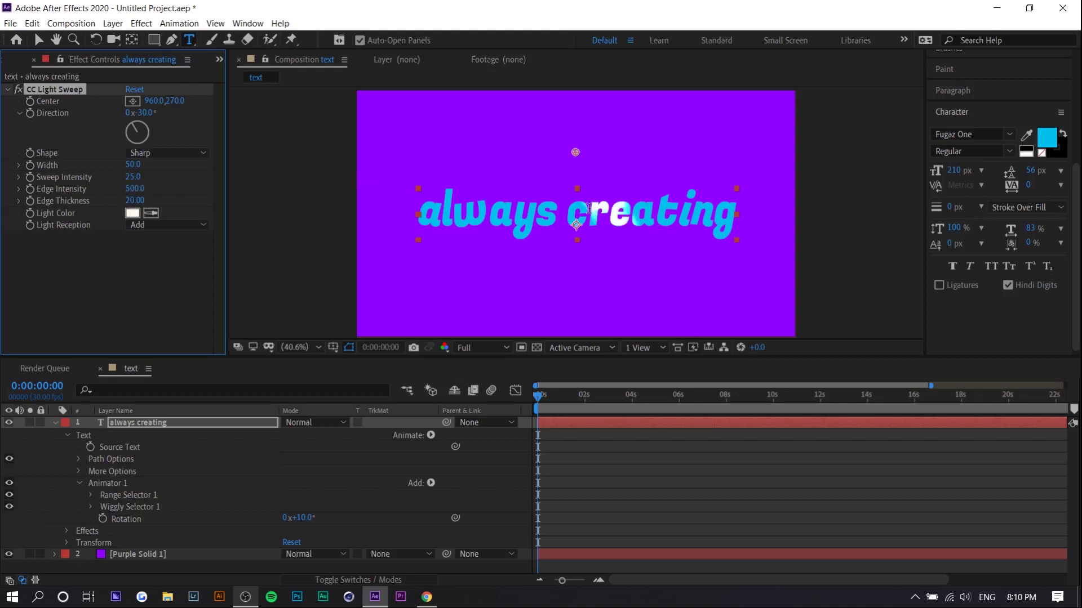
key(v)
key(ctrl+z)
key(ctrl+z)
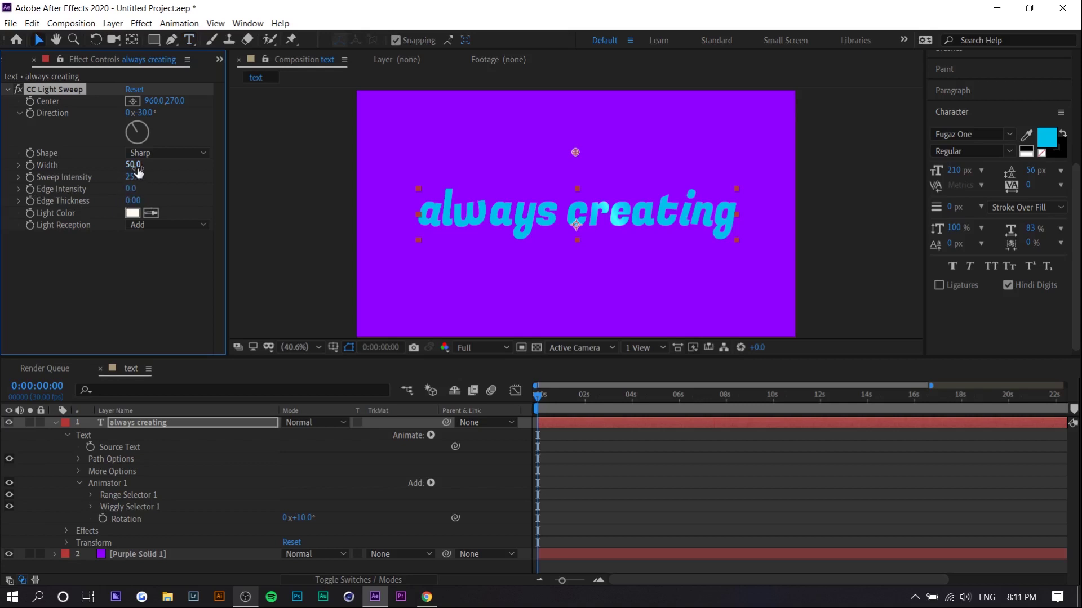
drag(133, 164, 219, 168)
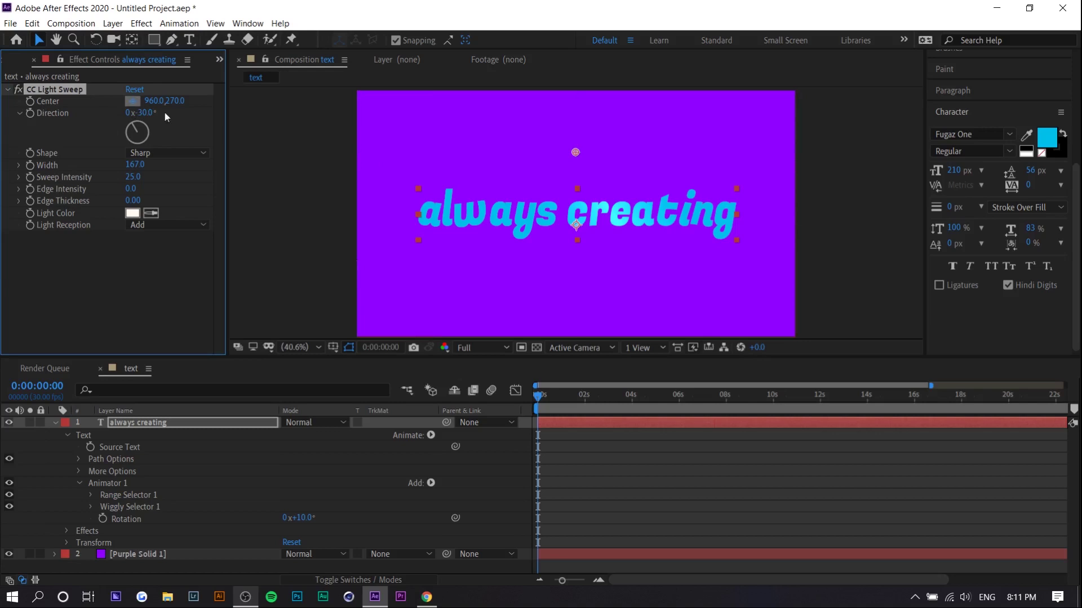
Step: Place the light sweep Center right of the text (1854.2, 547.4) and keyframe it at frame 0
click(748, 217)
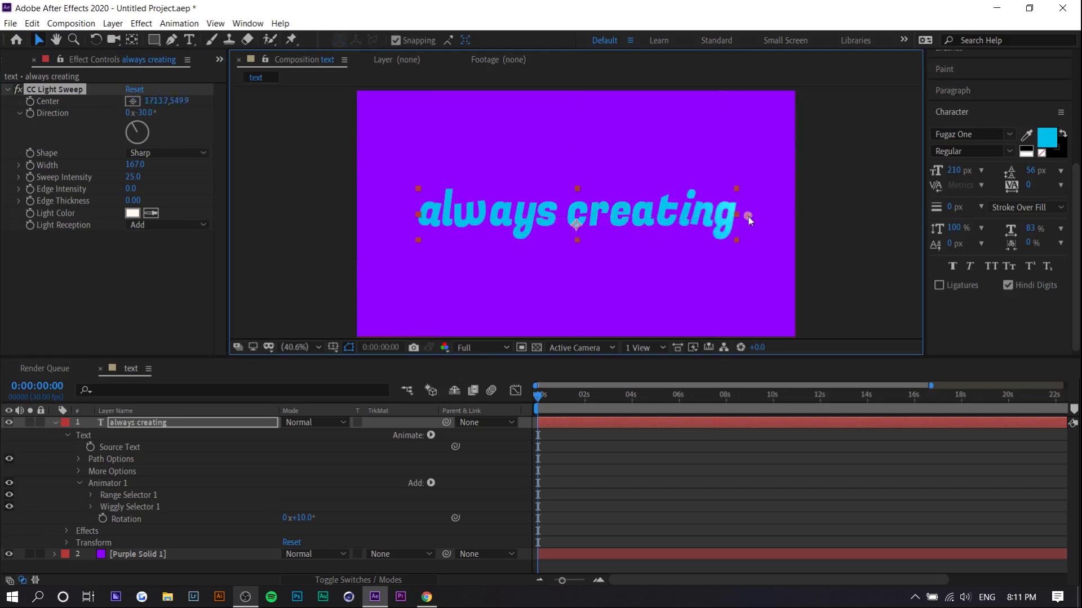
drag(748, 216, 788, 218)
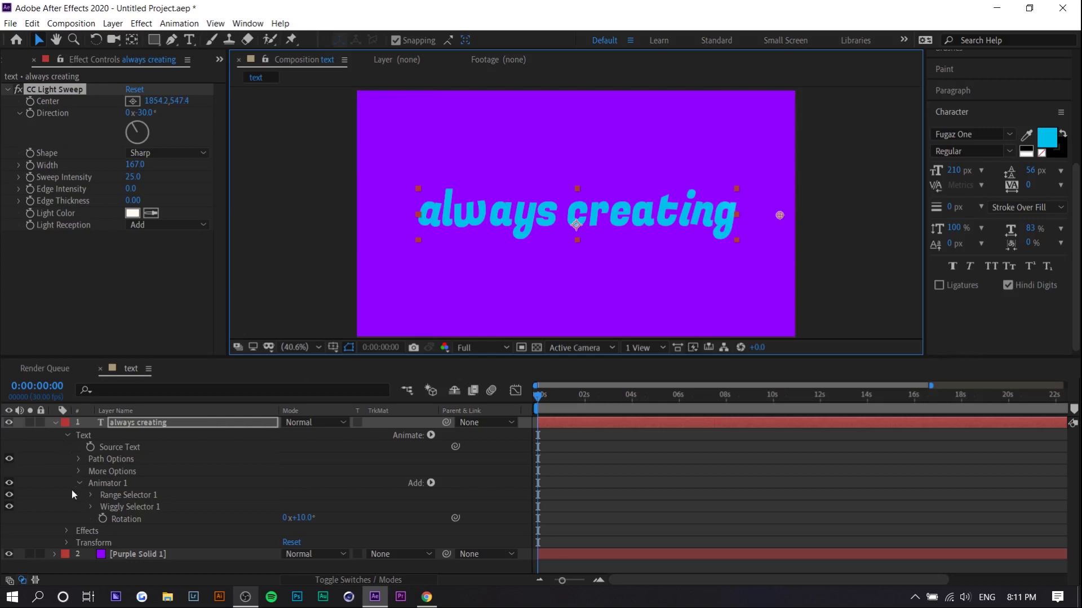
click(67, 434)
click(67, 447)
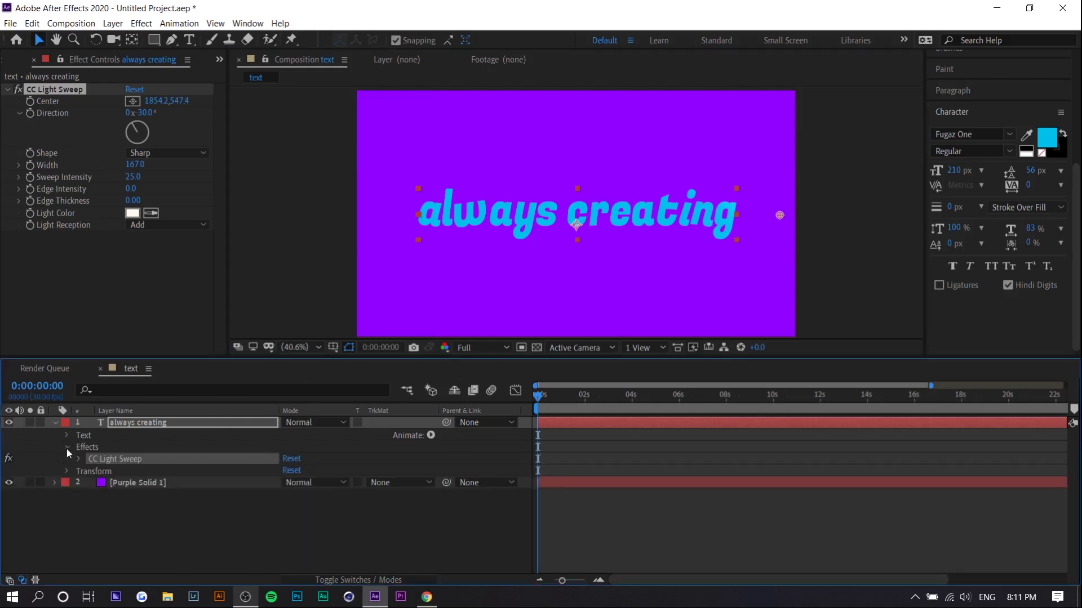
click(79, 459)
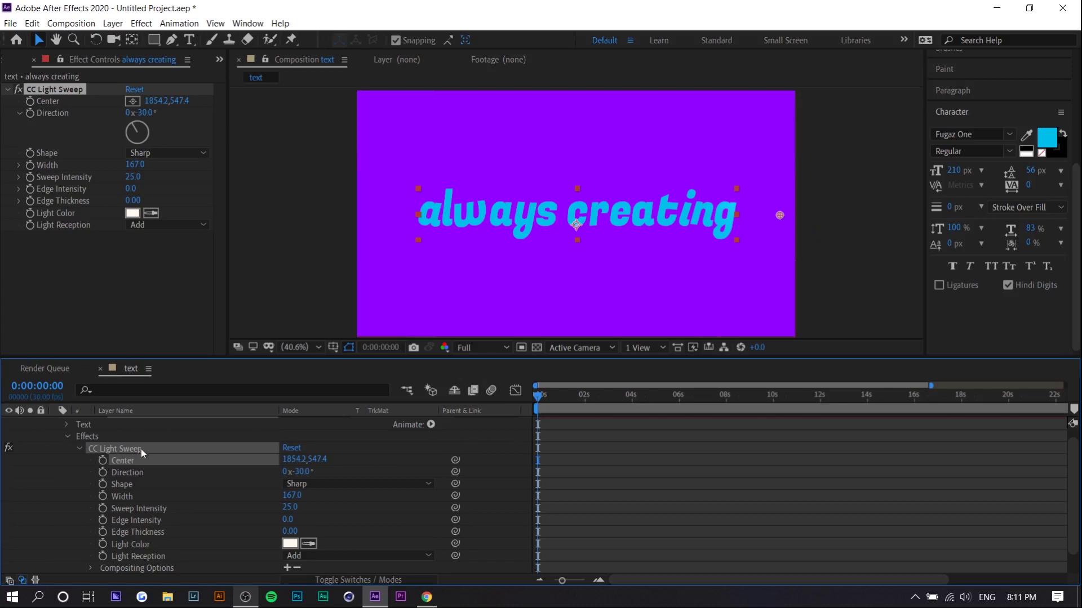
click(103, 460)
drag(538, 461, 539, 462)
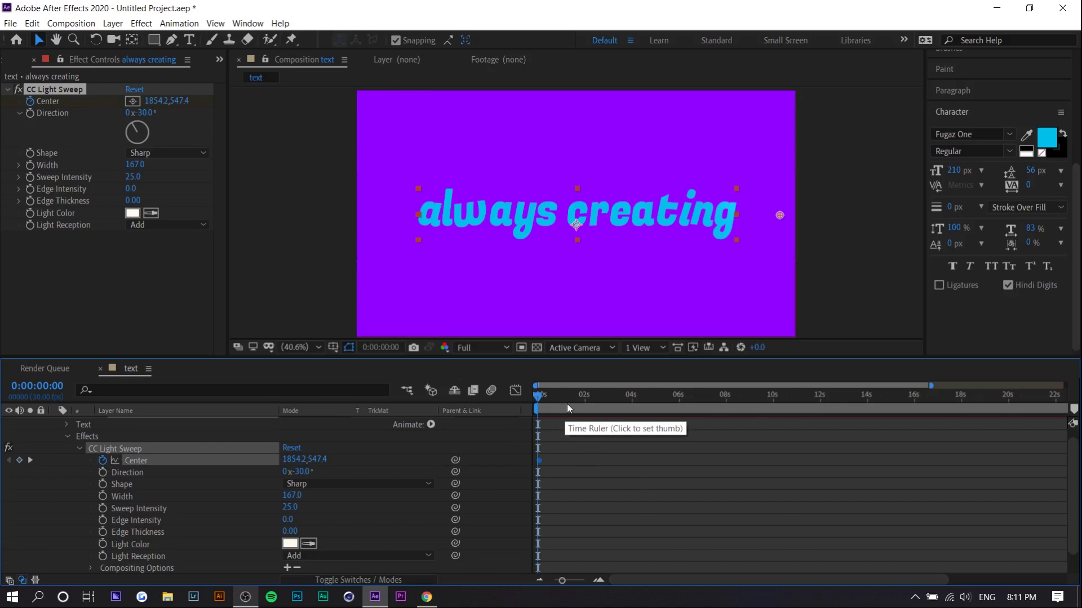
Step: Keyframe the Center left of the text (180.0, 537.5), moved to about one second, and preview
click(585, 401)
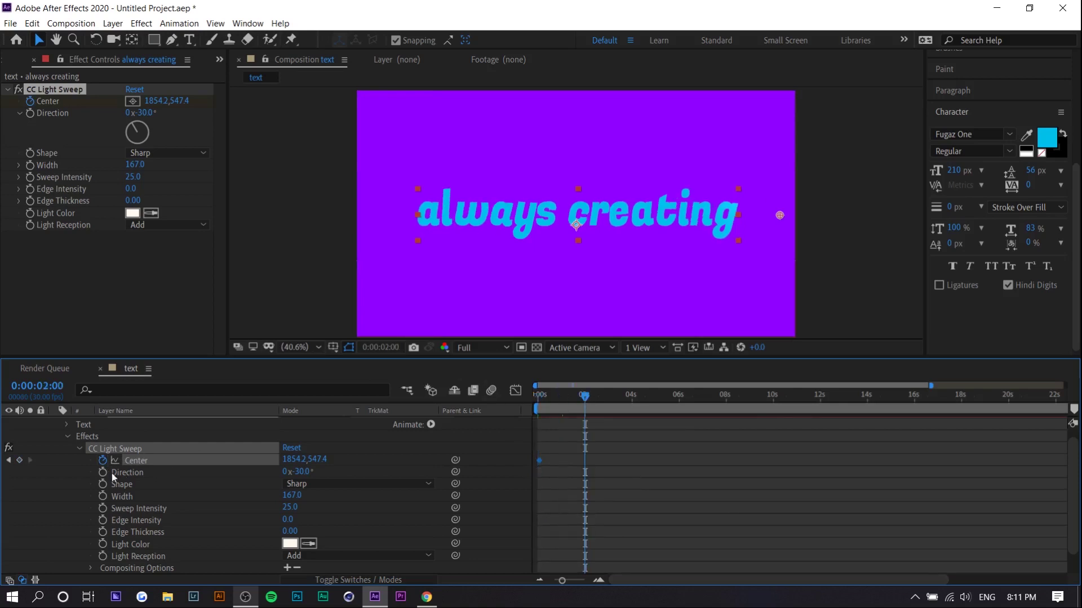
click(132, 101)
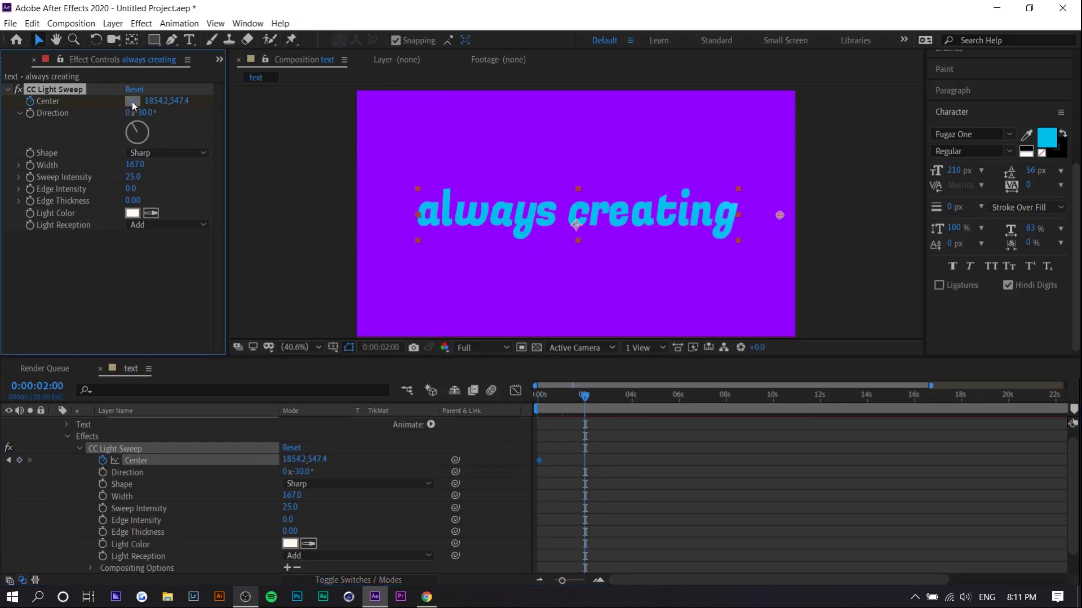
click(398, 213)
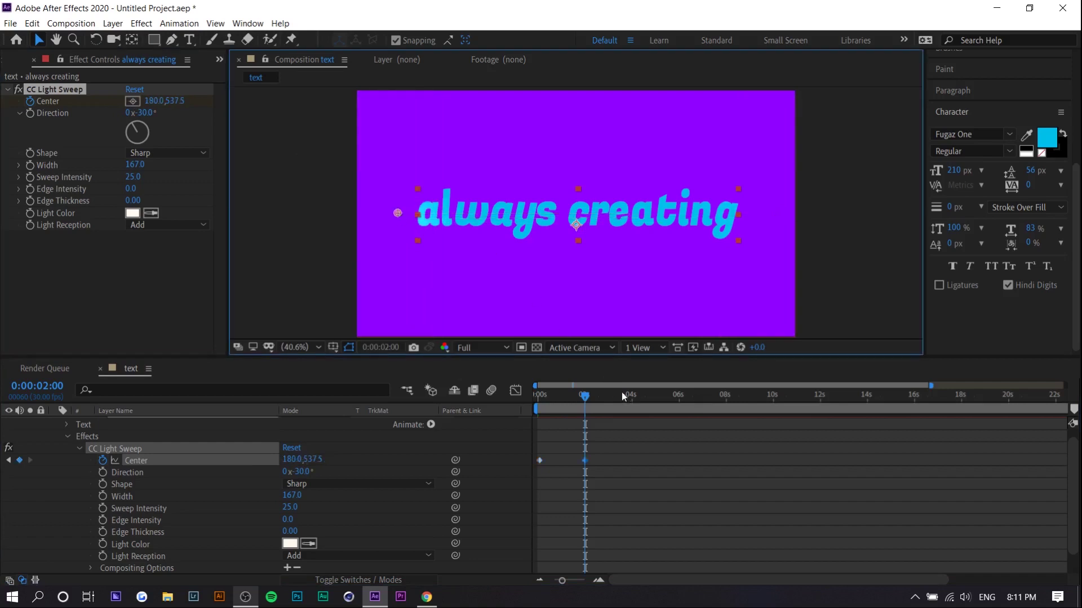
drag(621, 392, 555, 397)
key(space)
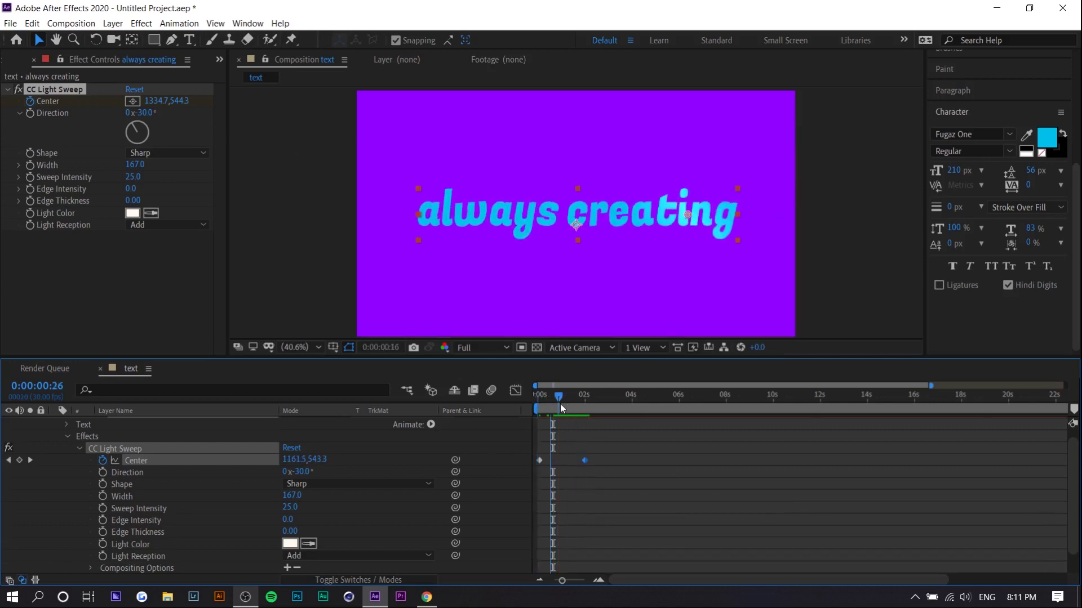
key(space)
drag(576, 461, 559, 461)
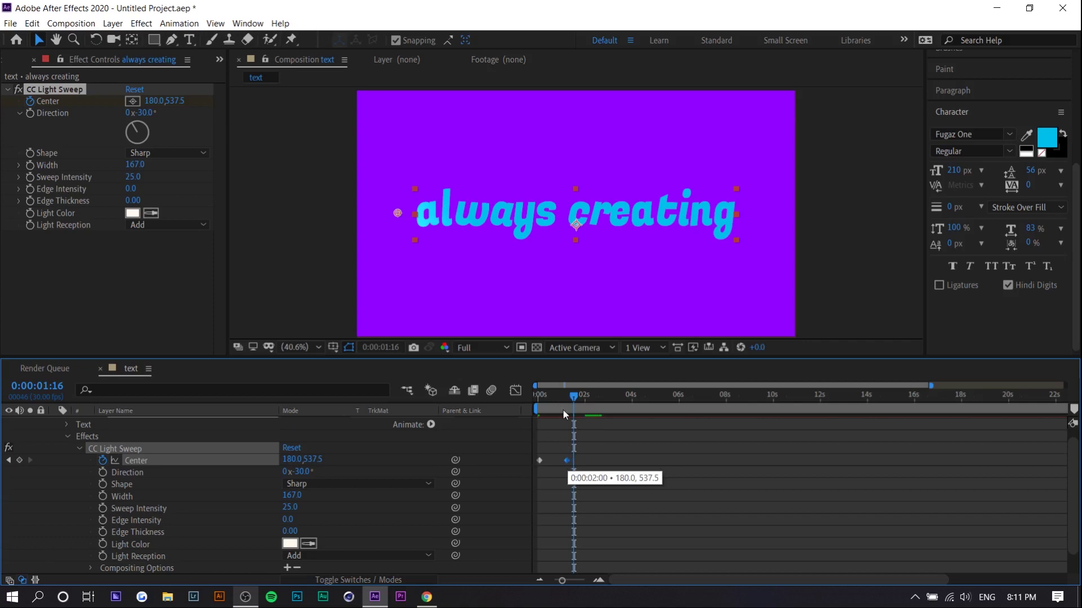
key(Home)
key(space)
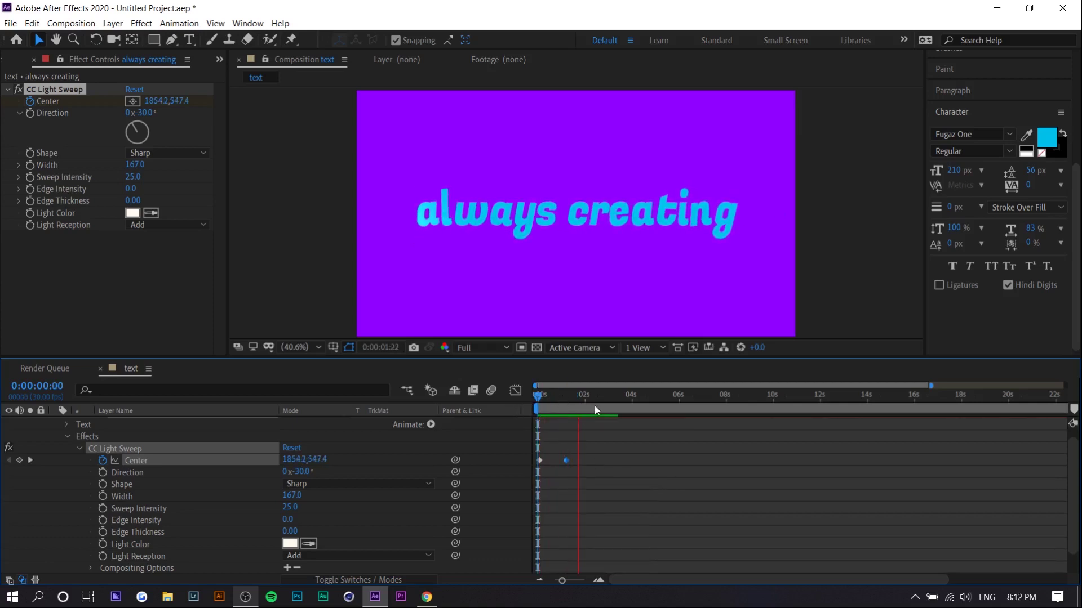
key(space)
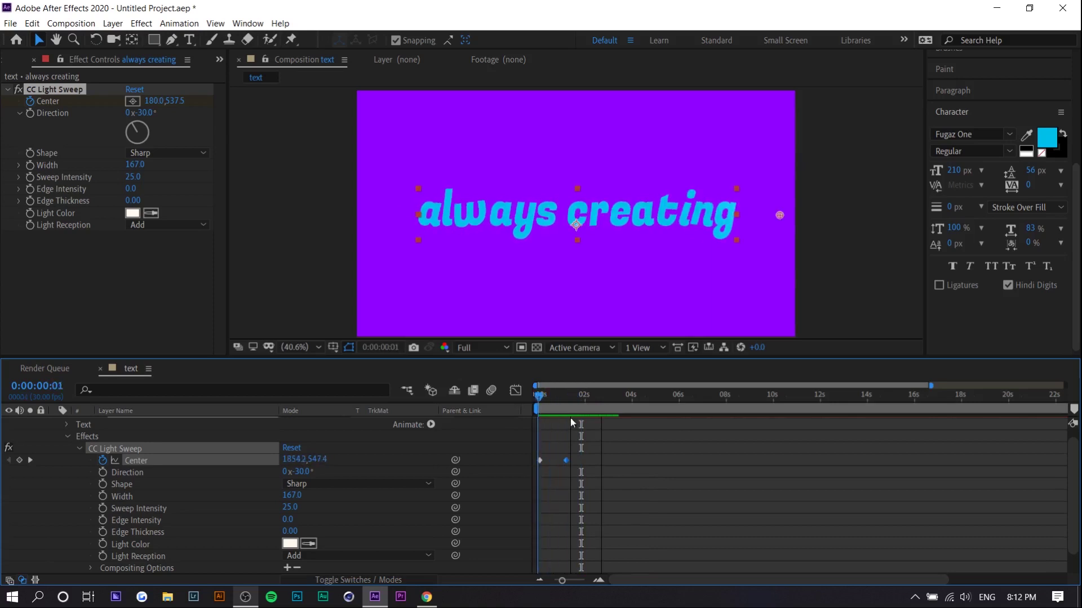
Step: Turn the light sweep's Center keyframe into a hold keyframe
click(571, 461)
key(space)
right_click(566, 461)
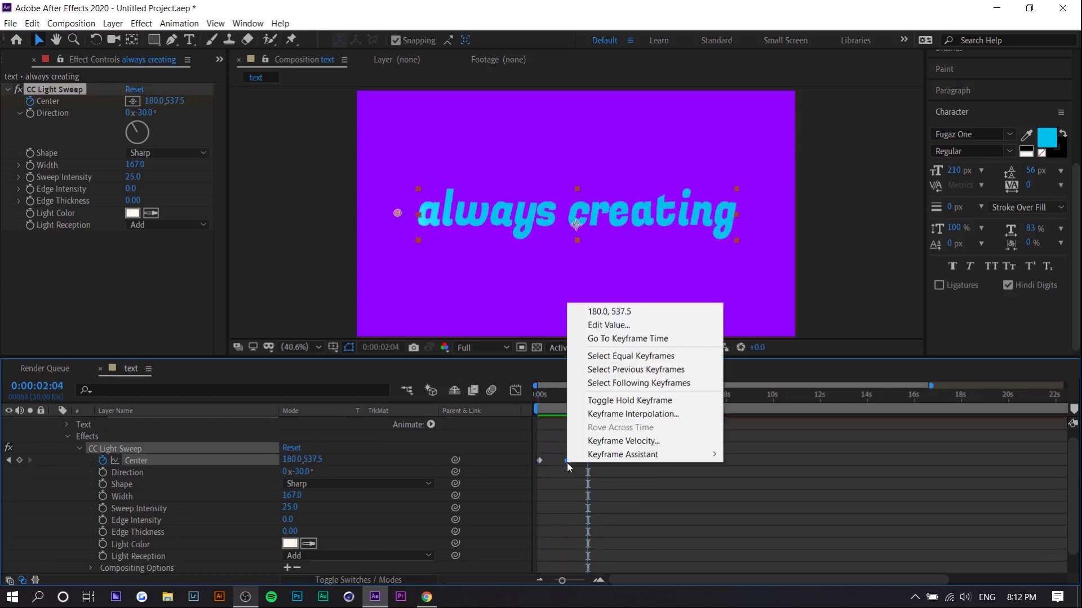
click(639, 406)
click(638, 471)
Step: Copy both Center keyframes and paste them at about 0:00:02:29 for a second sweep
drag(579, 452, 535, 466)
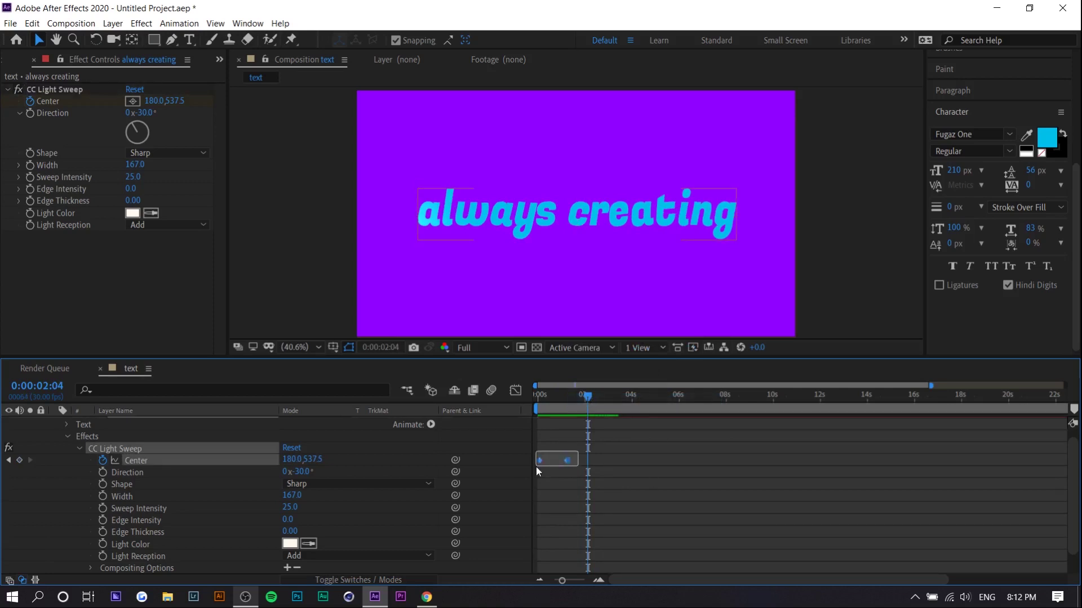
drag(613, 403, 608, 403)
click(656, 460)
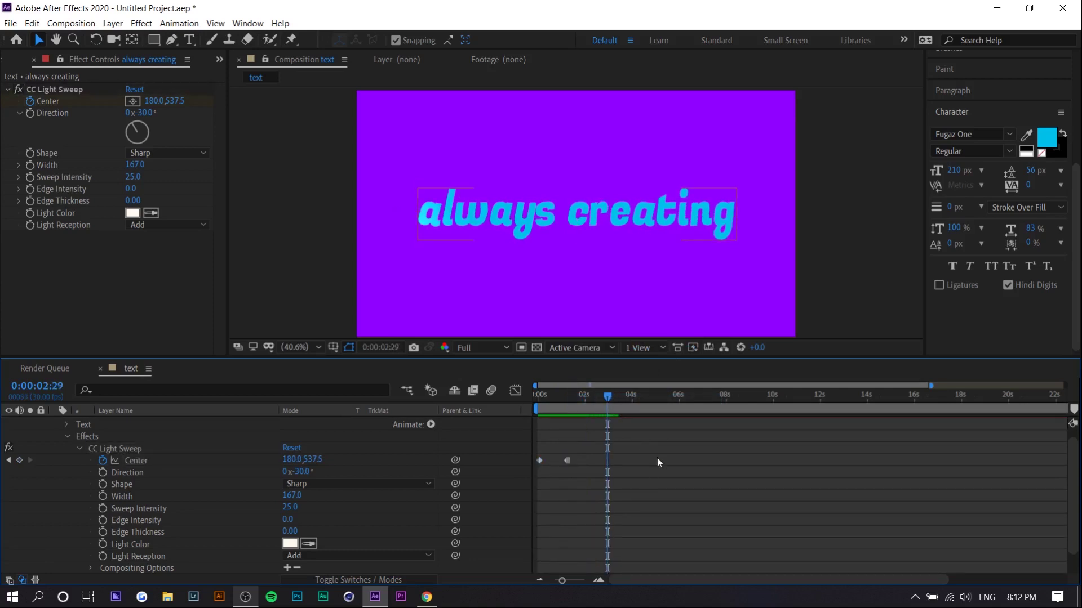
drag(580, 449, 527, 450)
right_click(568, 463)
click(588, 478)
key(ctrl+c)
key(ctrl+v)
click(606, 464)
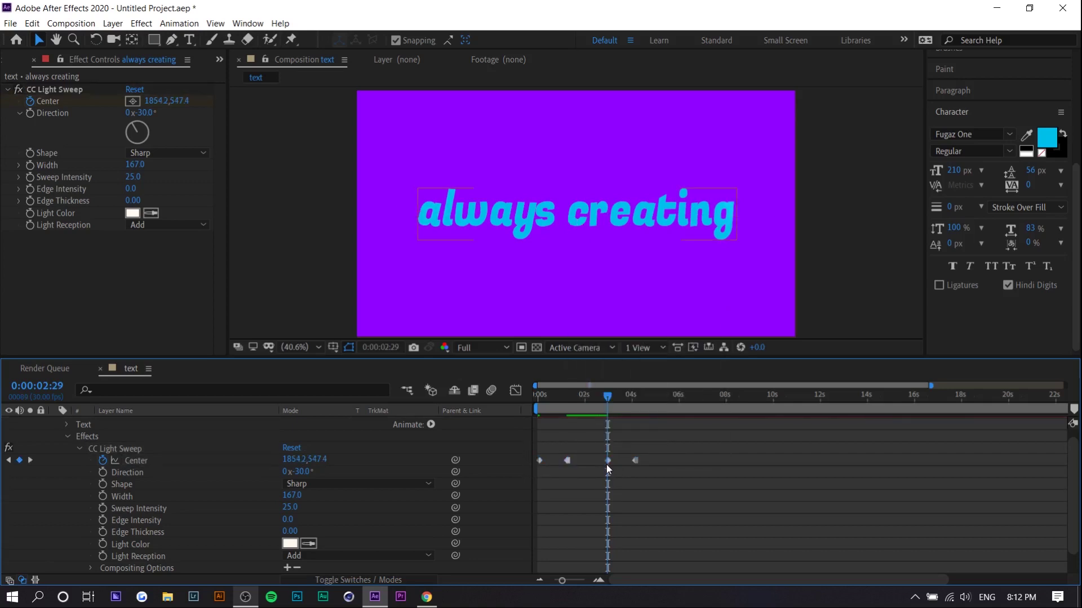
drag(604, 465, 603, 463)
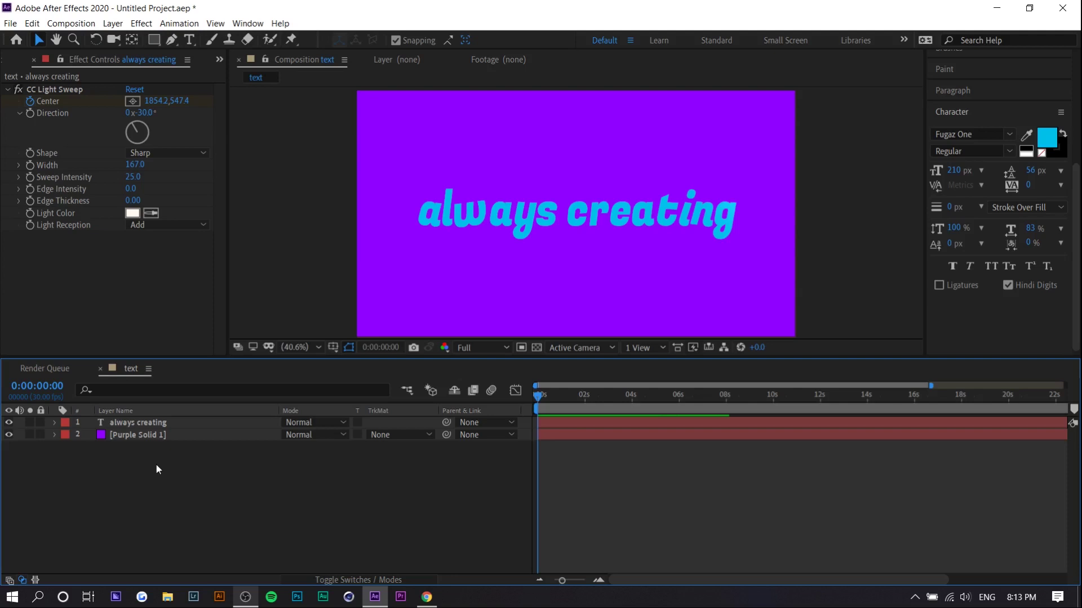
Step: Create a black 1920×1080 solid, 'Black Solid 1', at the top of the 'text' composition
right_click(157, 465)
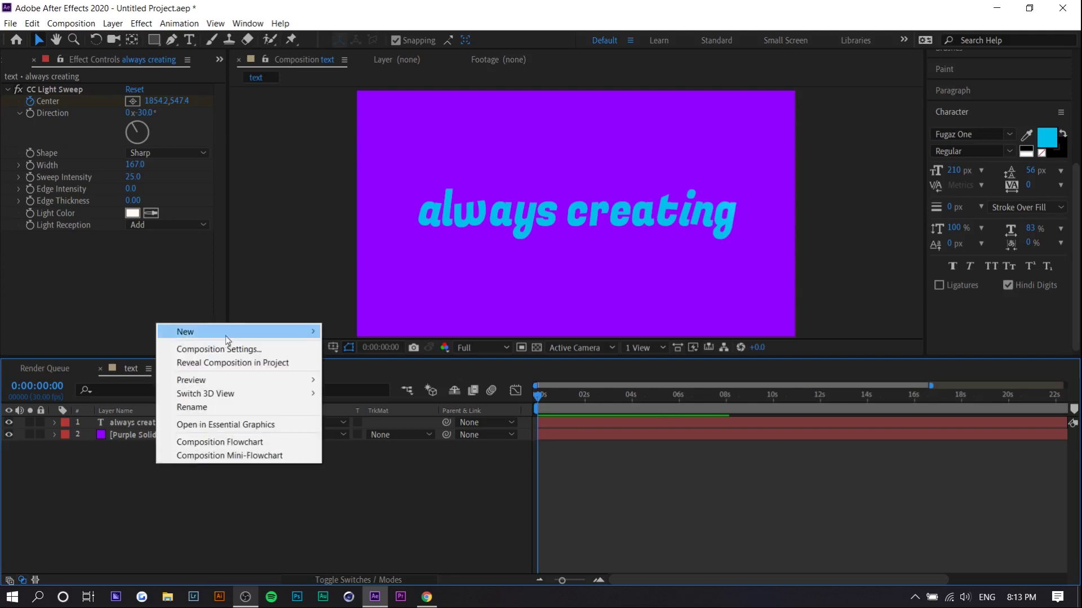
mouse_move(225, 335)
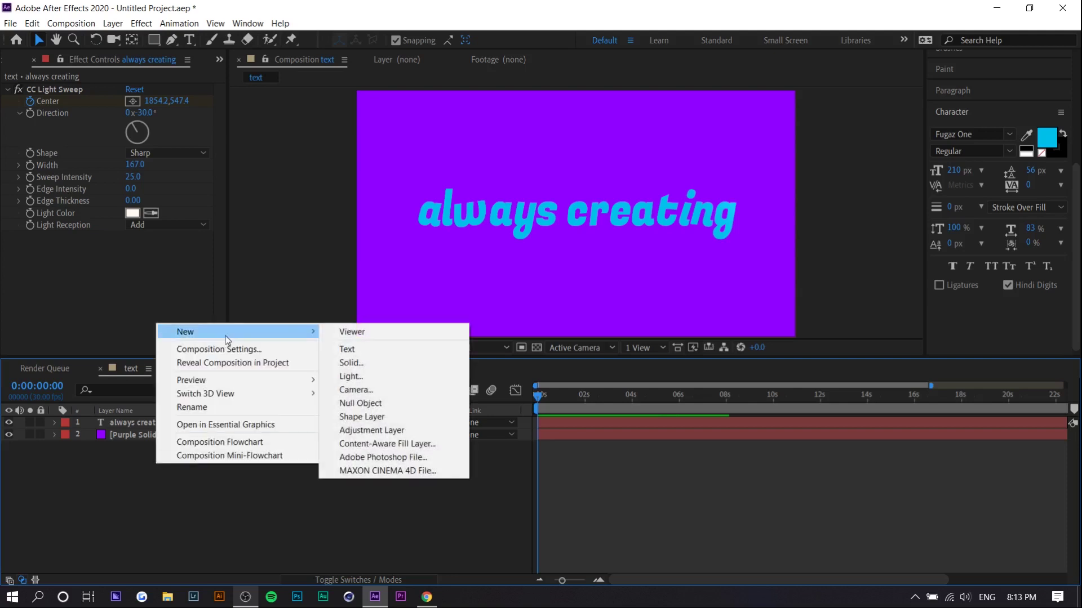
click(372, 364)
click(786, 384)
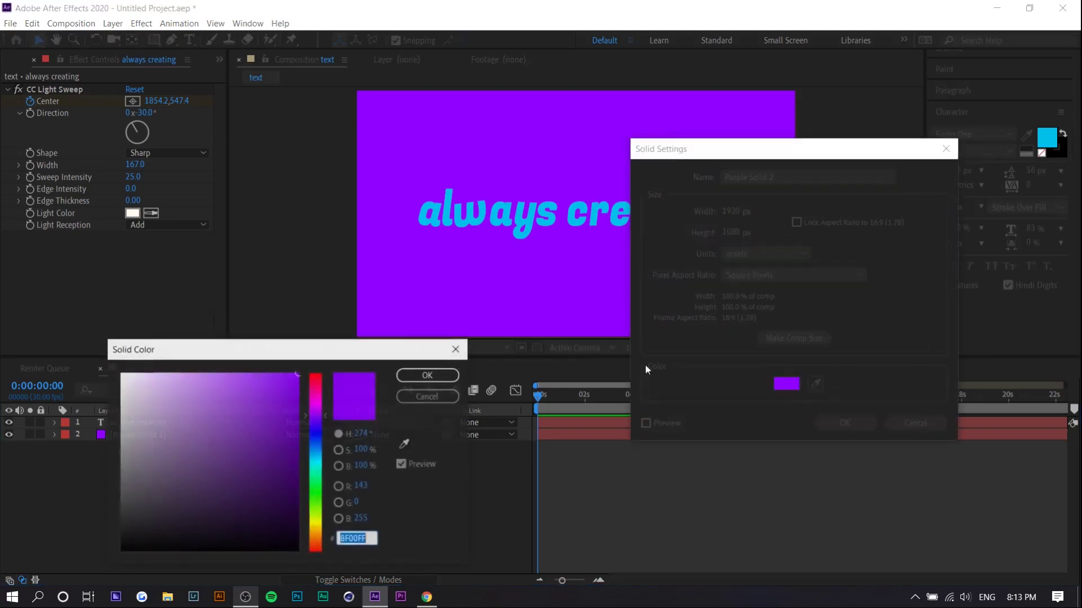
click(298, 550)
click(450, 375)
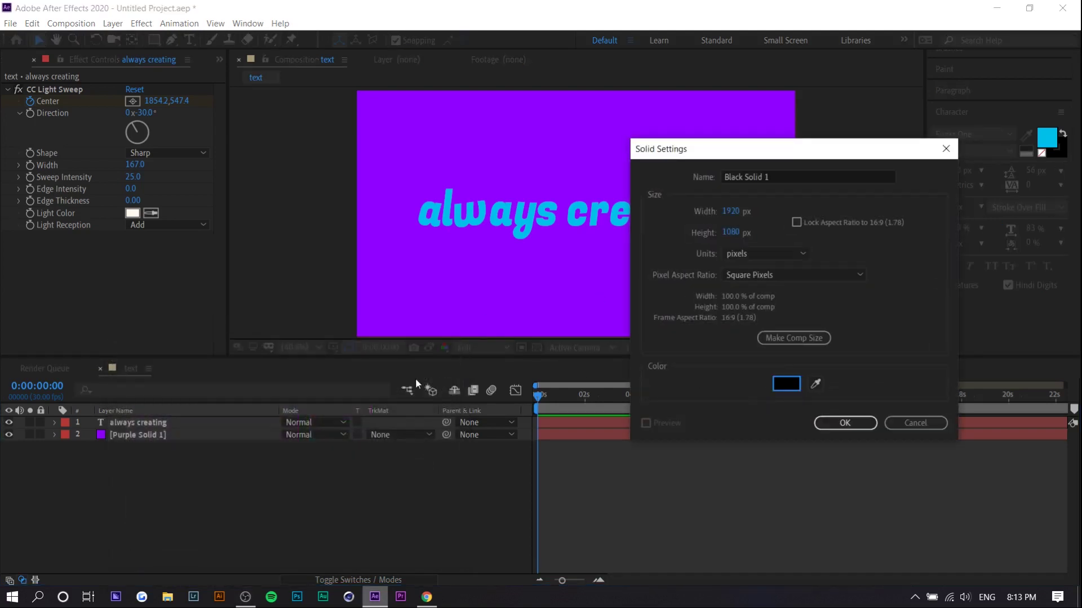
click(842, 423)
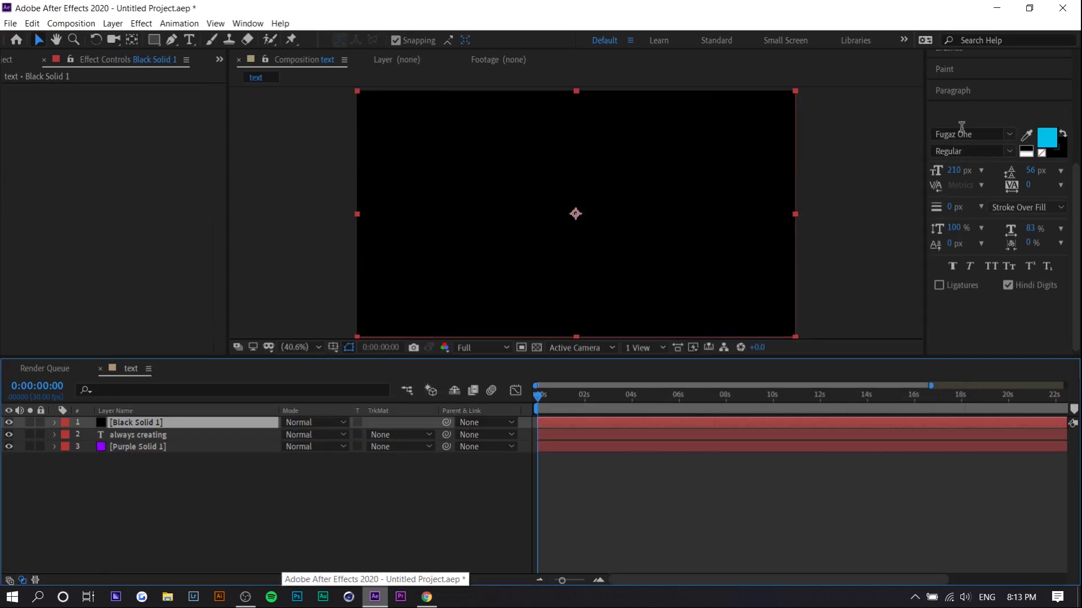
scroll(983, 180, up, 5)
Step: Apply the Fractal Noise effect to Black Solid 1
click(965, 122)
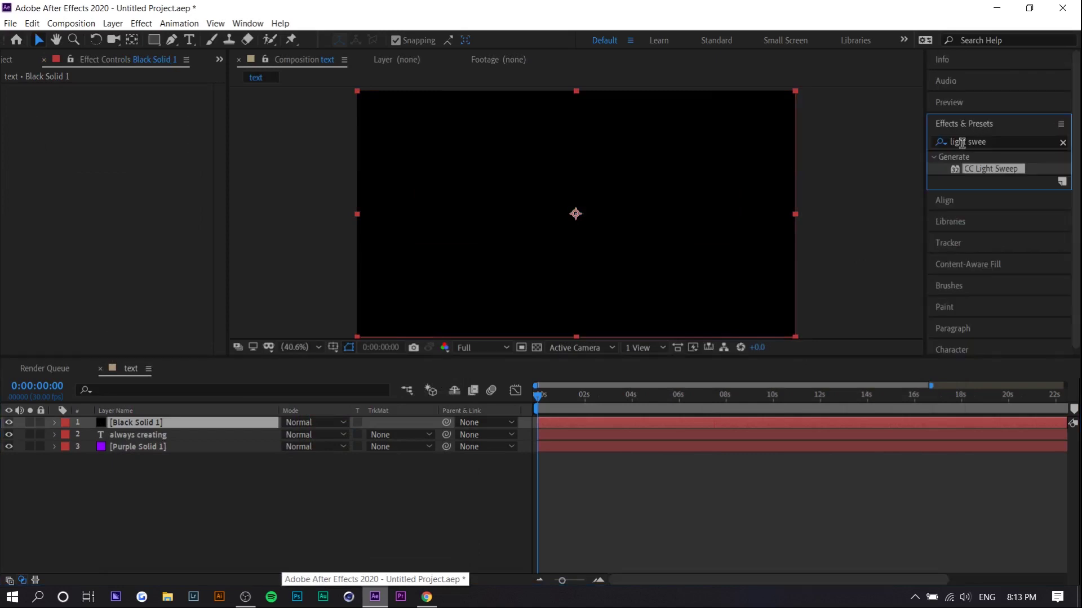
click(961, 142)
text(fracta)
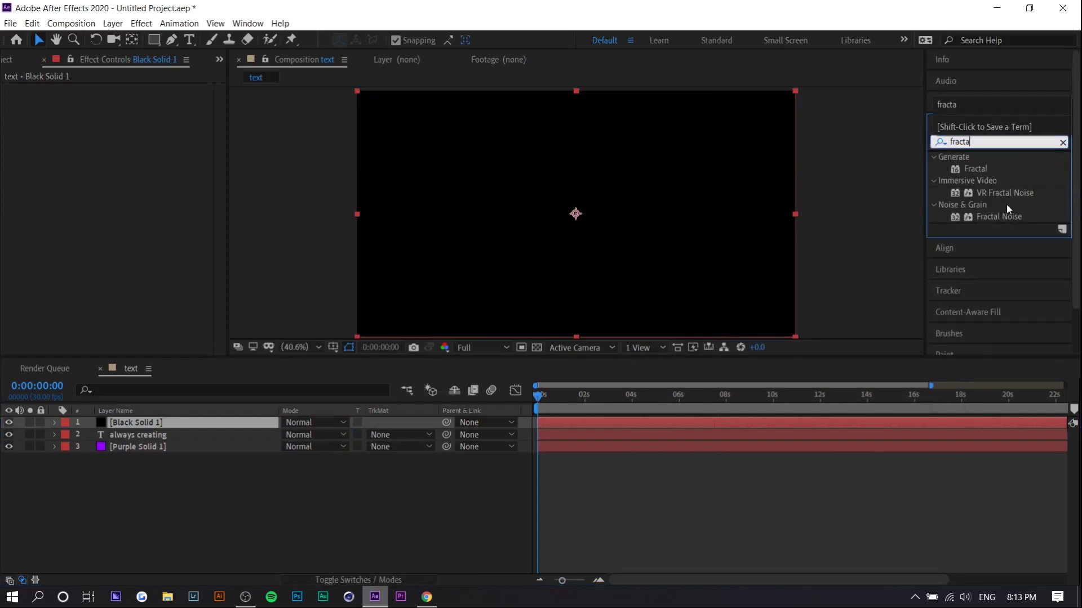
drag(1005, 216, 137, 425)
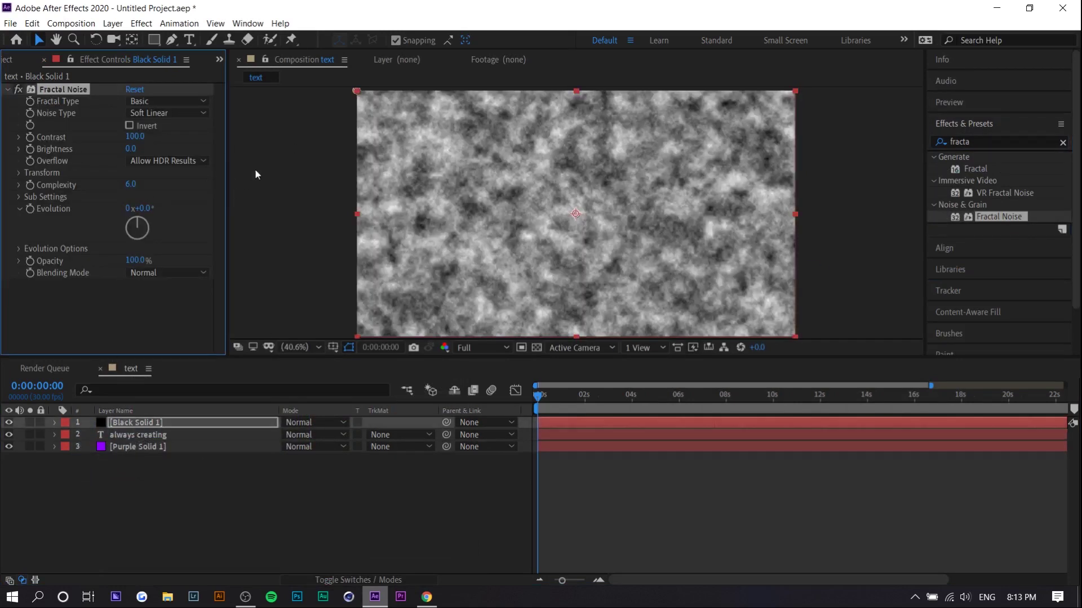
Step: Set Fractal Noise to Block type, Contrast 516, non-uniform scale with Width 600 and Height 20
click(160, 115)
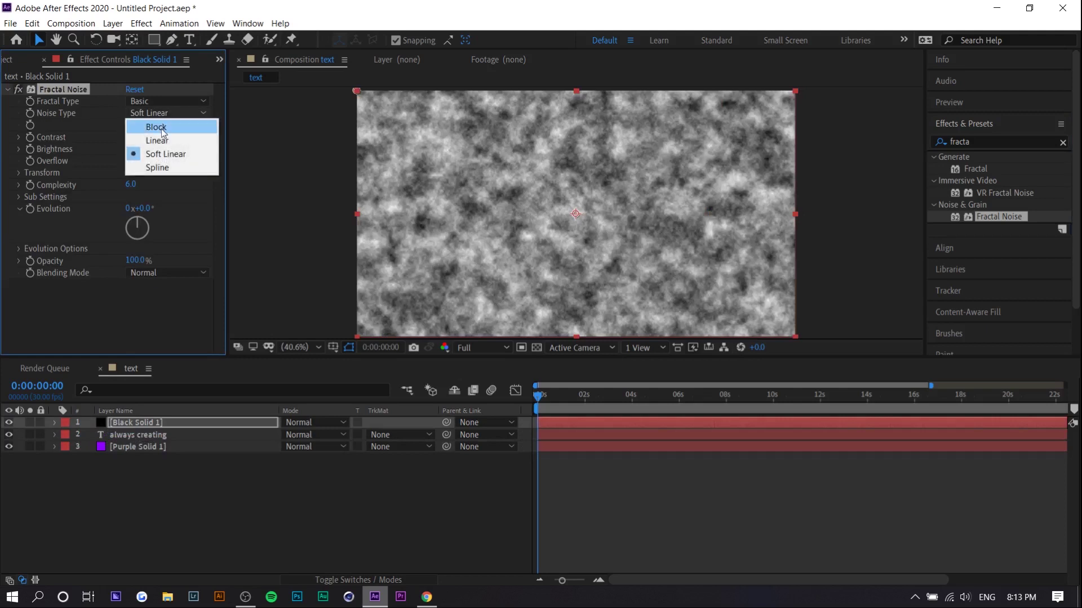
click(162, 128)
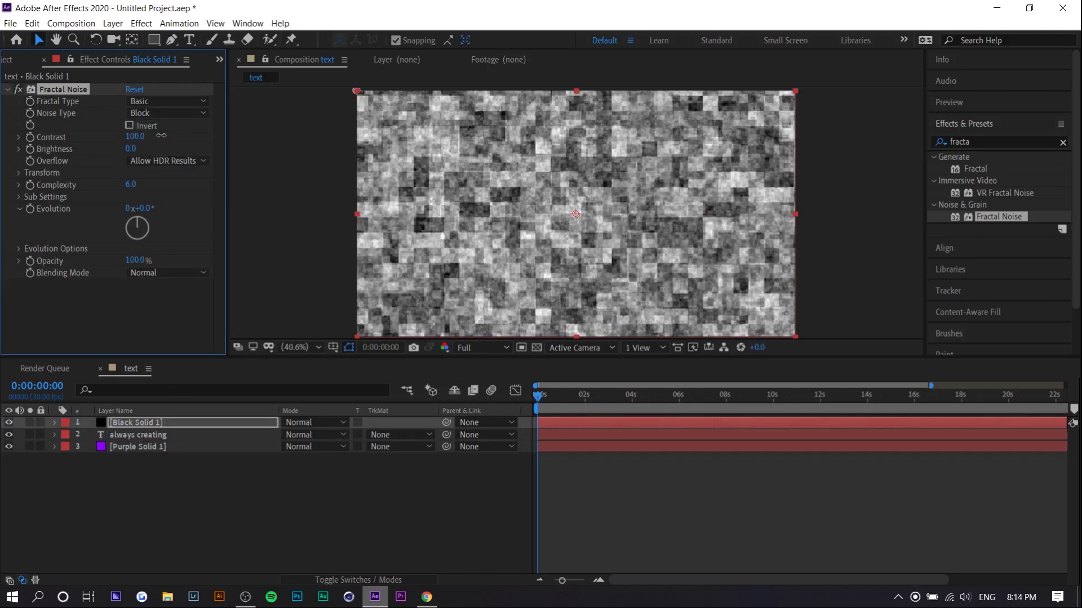
drag(134, 135, 310, 143)
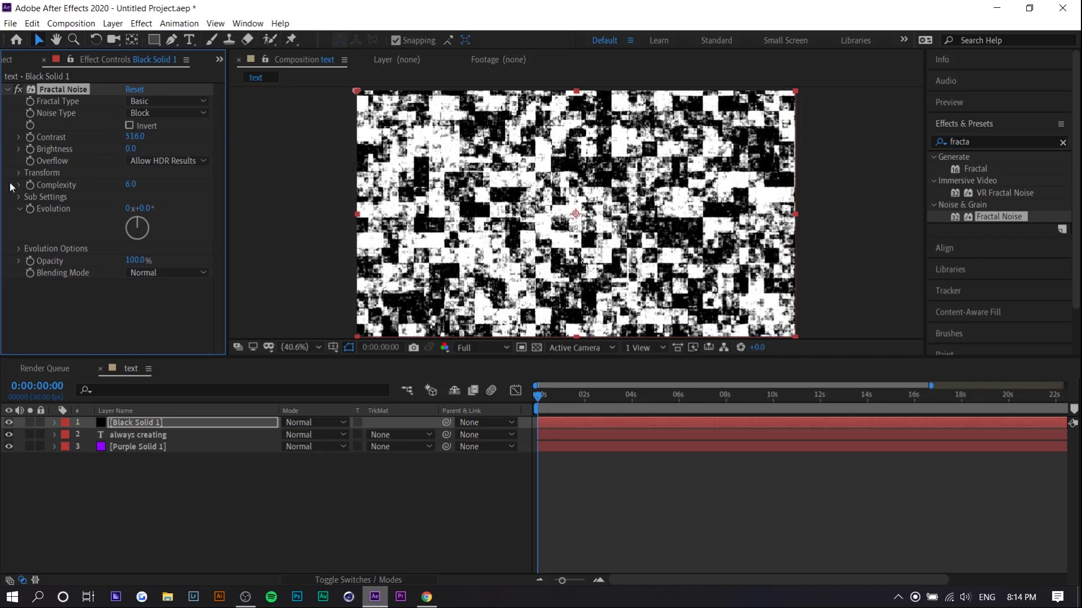
click(19, 173)
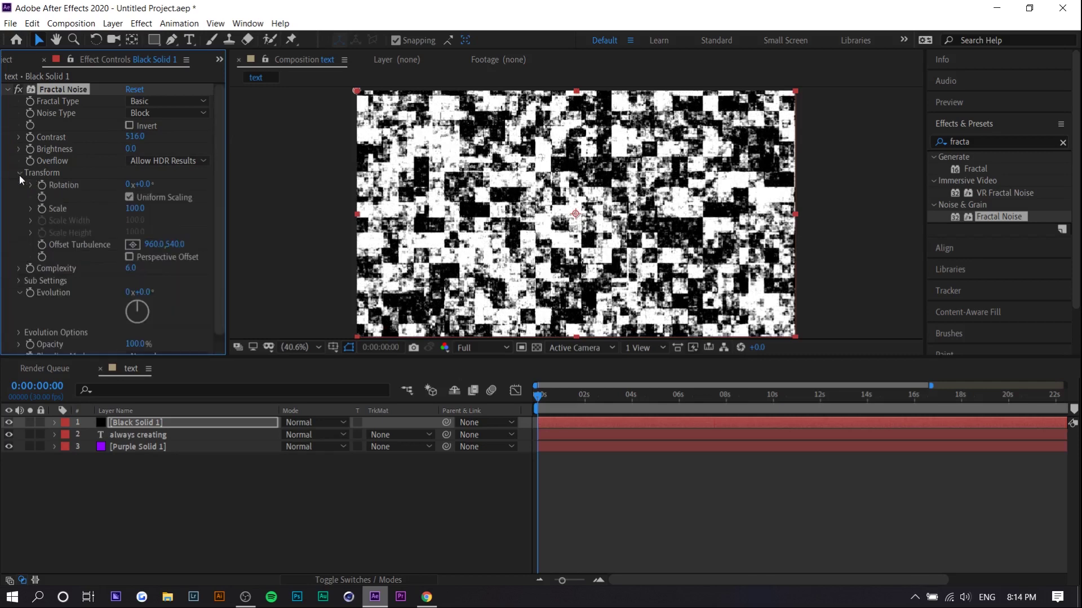
click(128, 198)
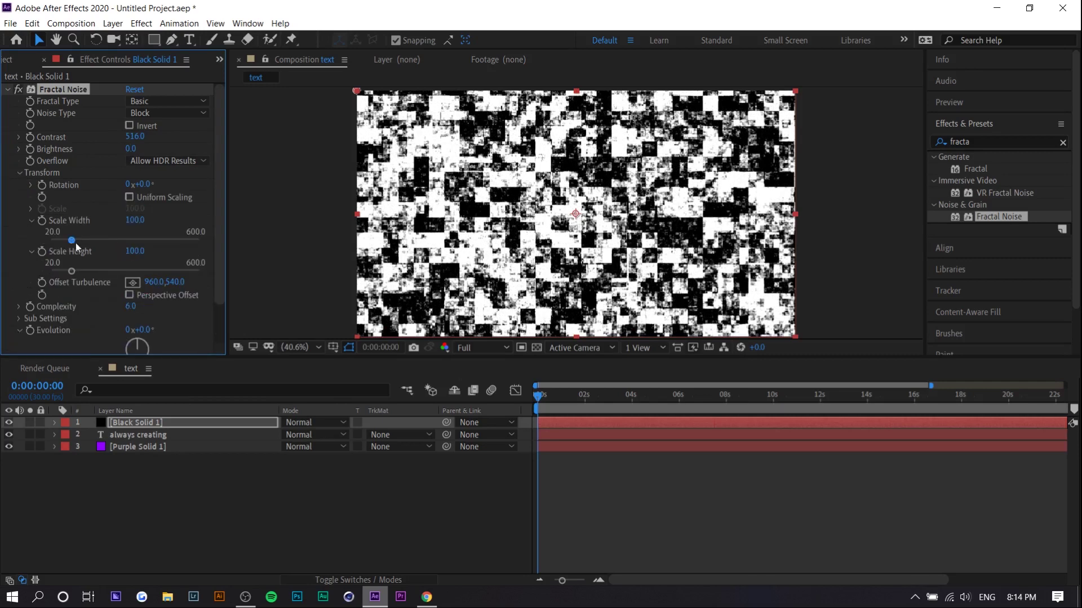
drag(82, 242, 214, 245)
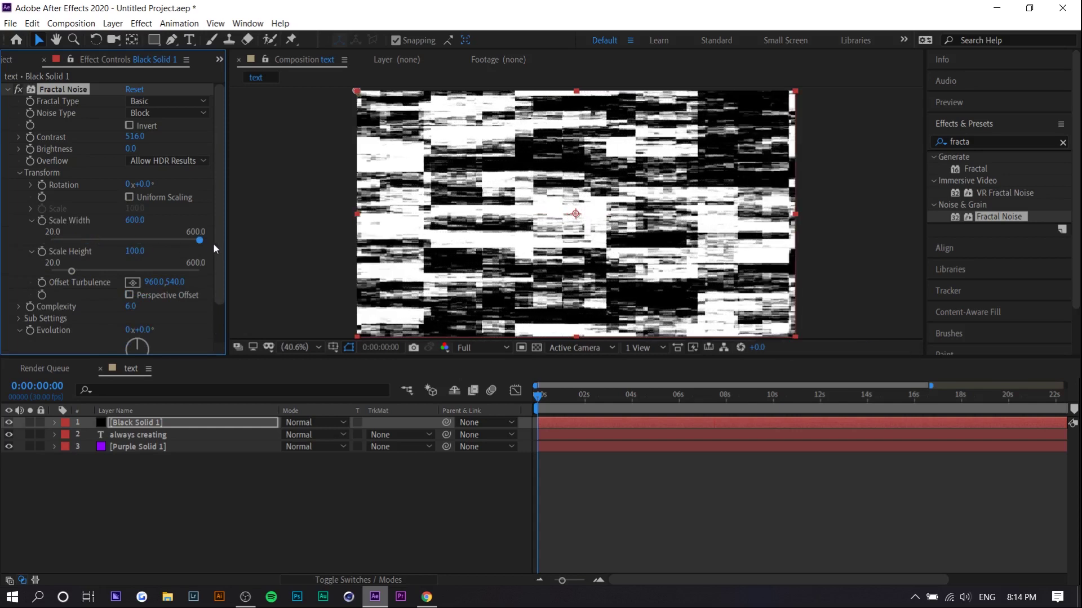
drag(72, 273, 22, 278)
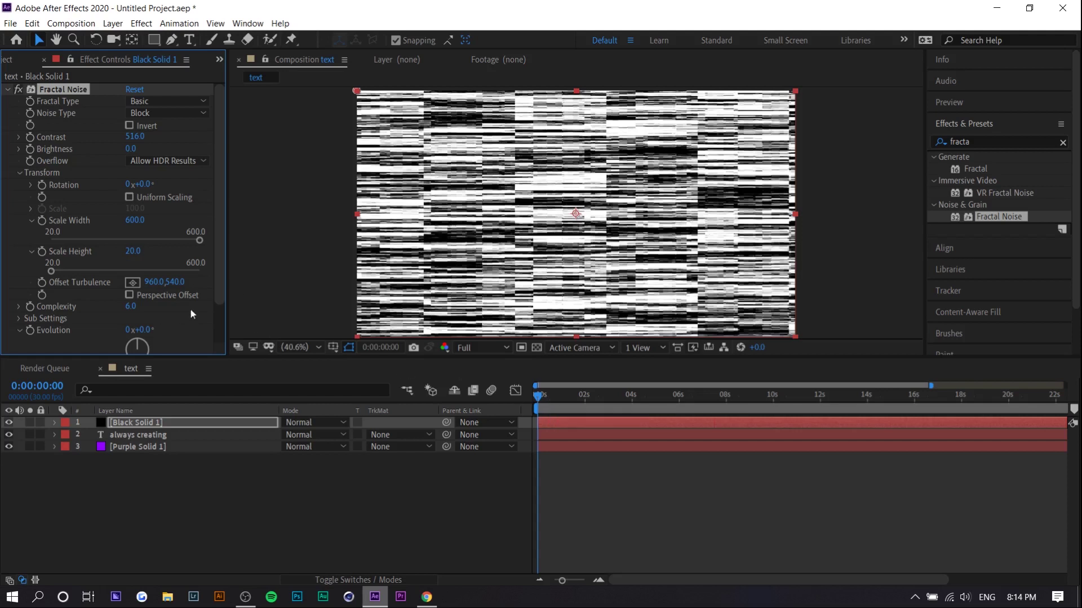
scroll(196, 330, down, 3)
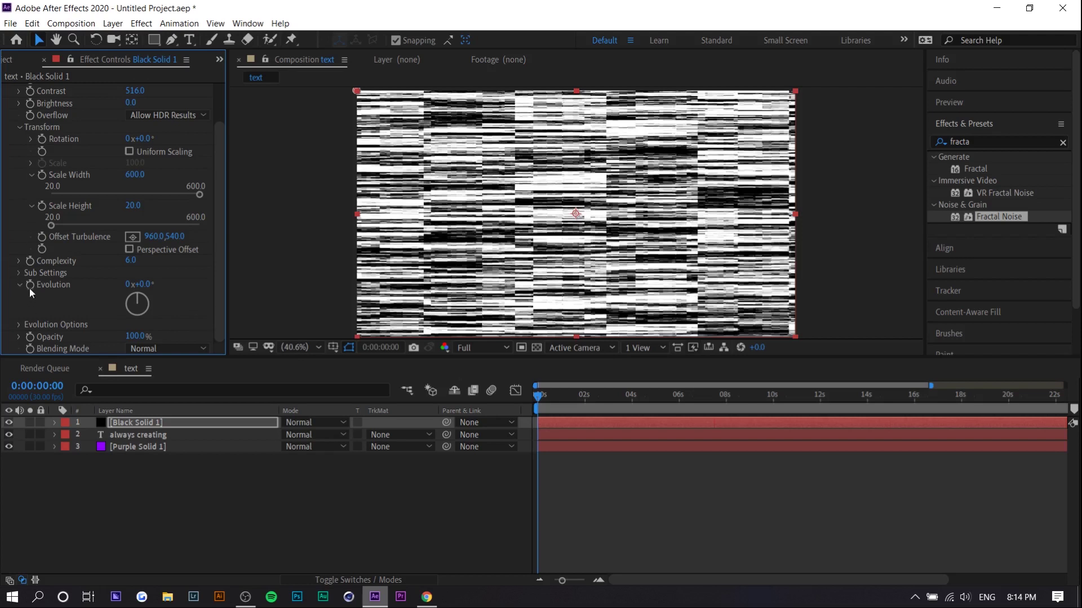
Step: Drive Fractal Noise Evolution with the expression time*500 and scrub to watch it animate
alt+click(30, 285)
scroll(634, 542, down, 3)
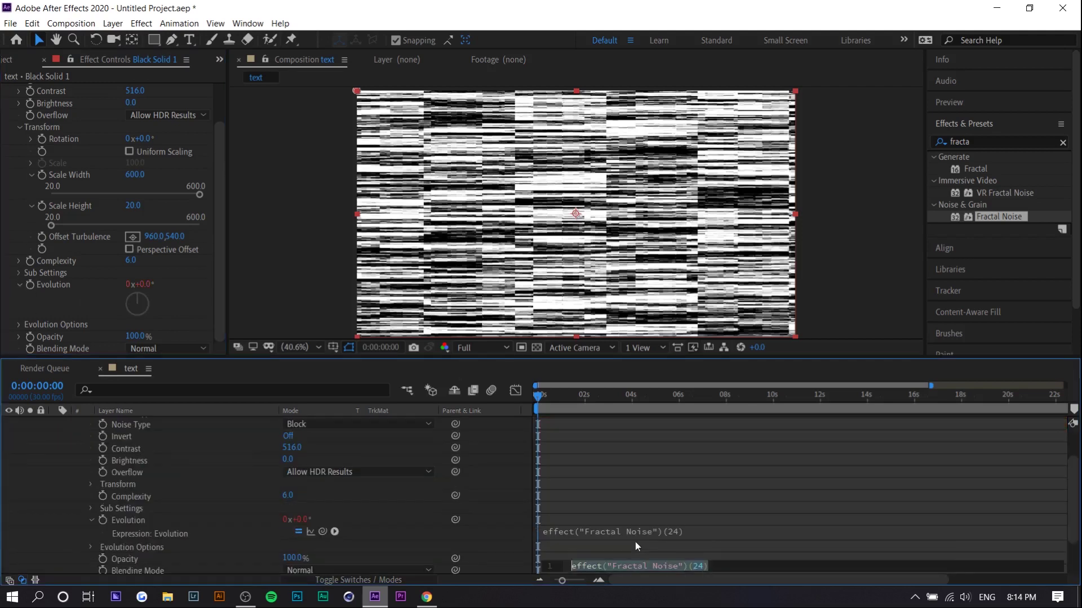
scroll(620, 549, up, 3)
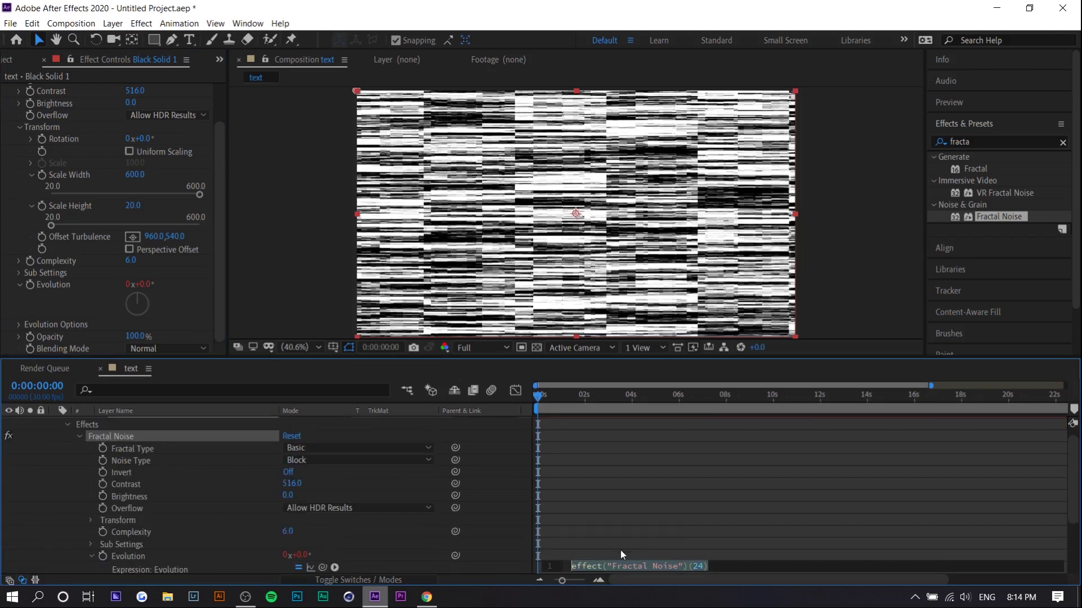
key(BackSpace)
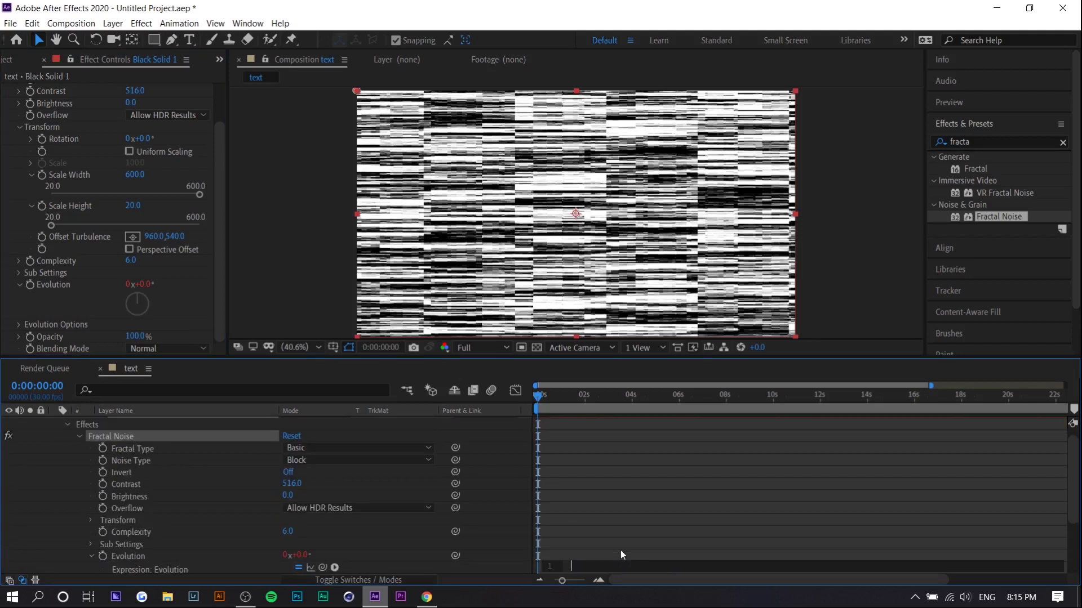
text(time*500)
click(609, 450)
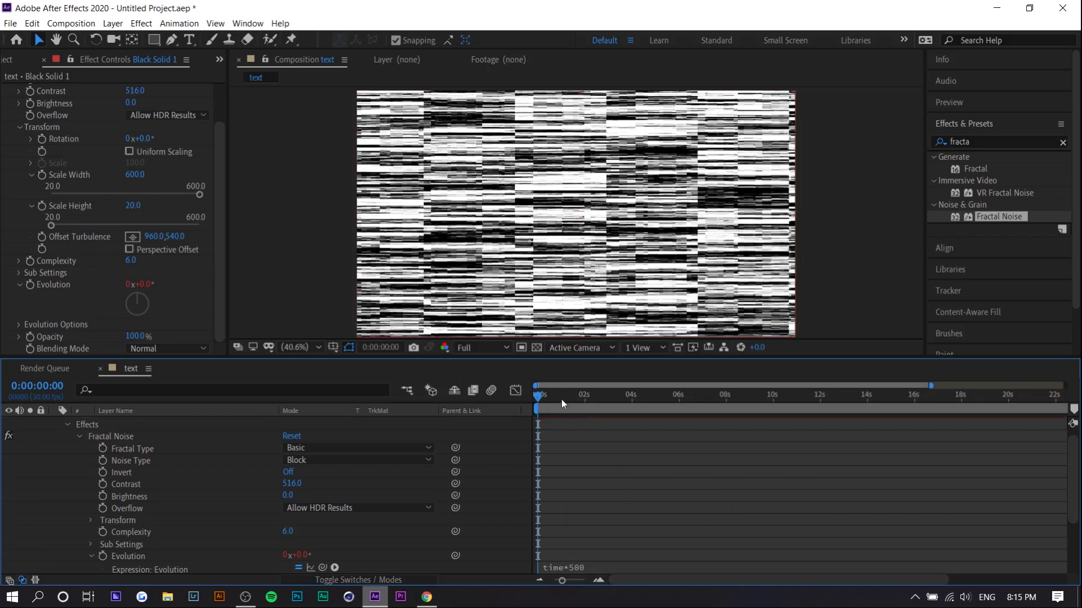
click(596, 397)
drag(604, 400, 619, 401)
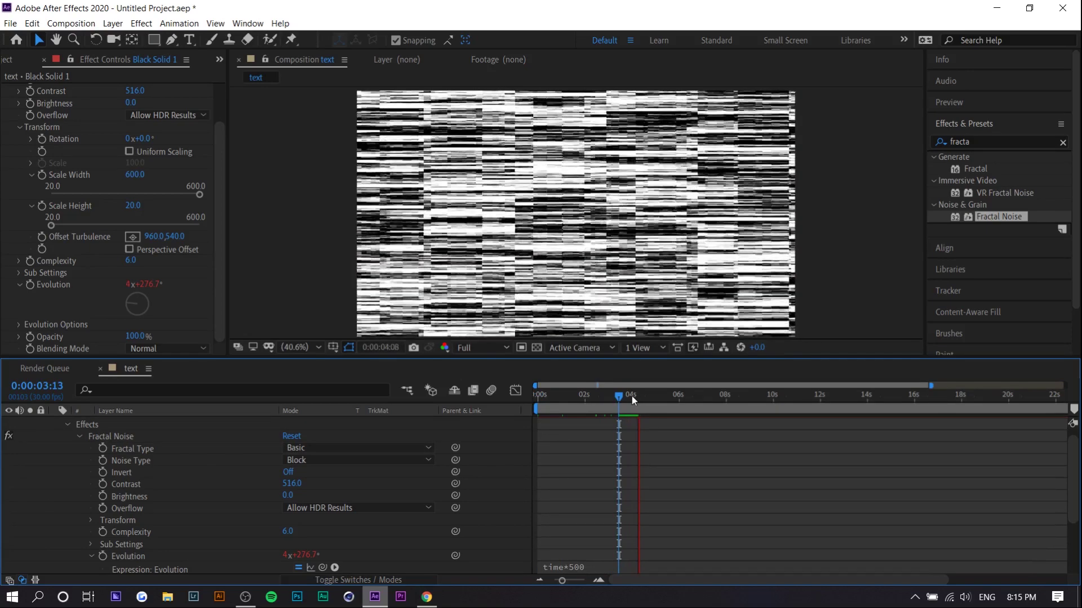
Step: Pre-compose the noise layer into 'Black Solid 1 Comp 1'
key(u)
right_click(150, 427)
click(198, 360)
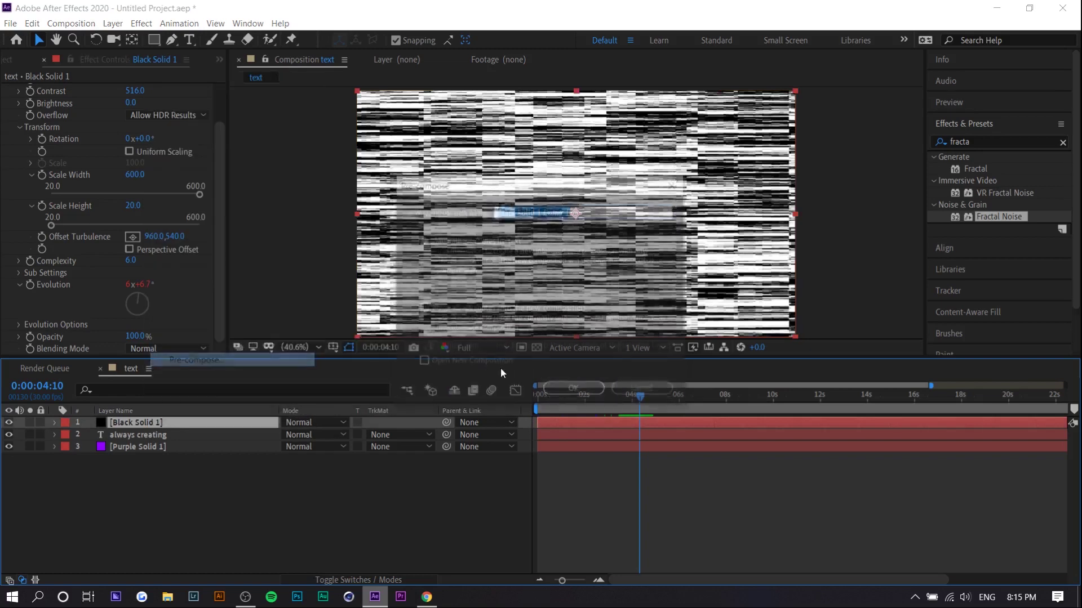
click(568, 389)
Step: Hide the noise precomp and search Effects & Presets for 'displa' to find Displacement Map
click(8, 423)
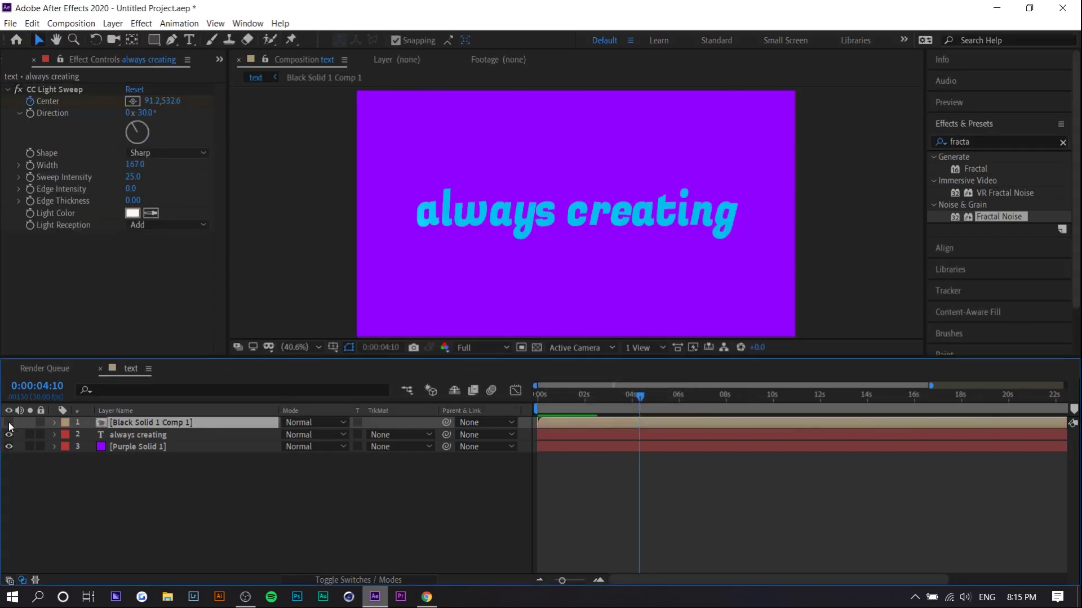
click(961, 141)
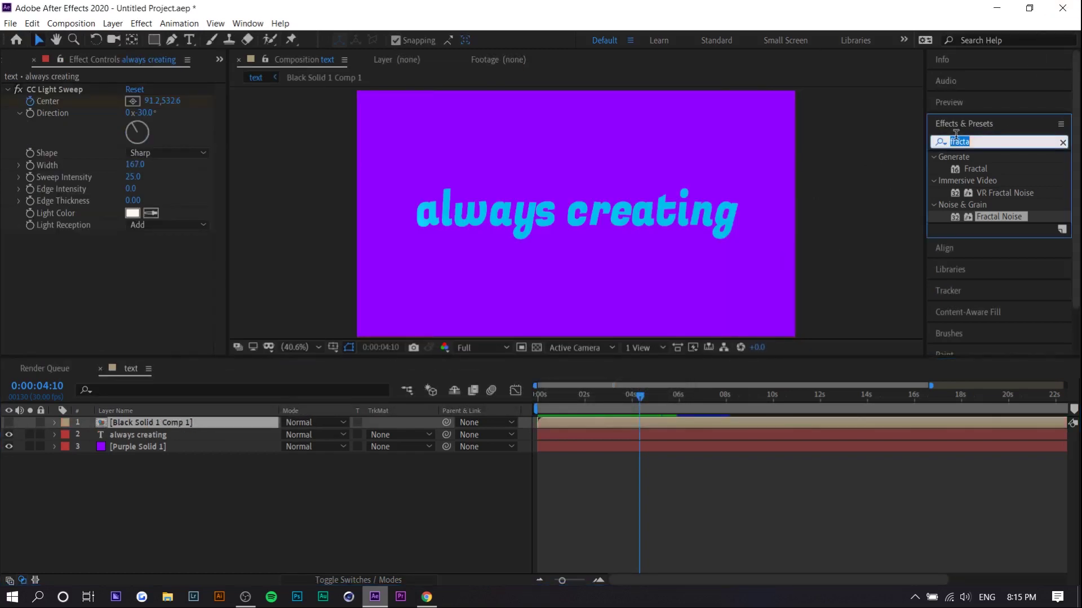
text(displa)
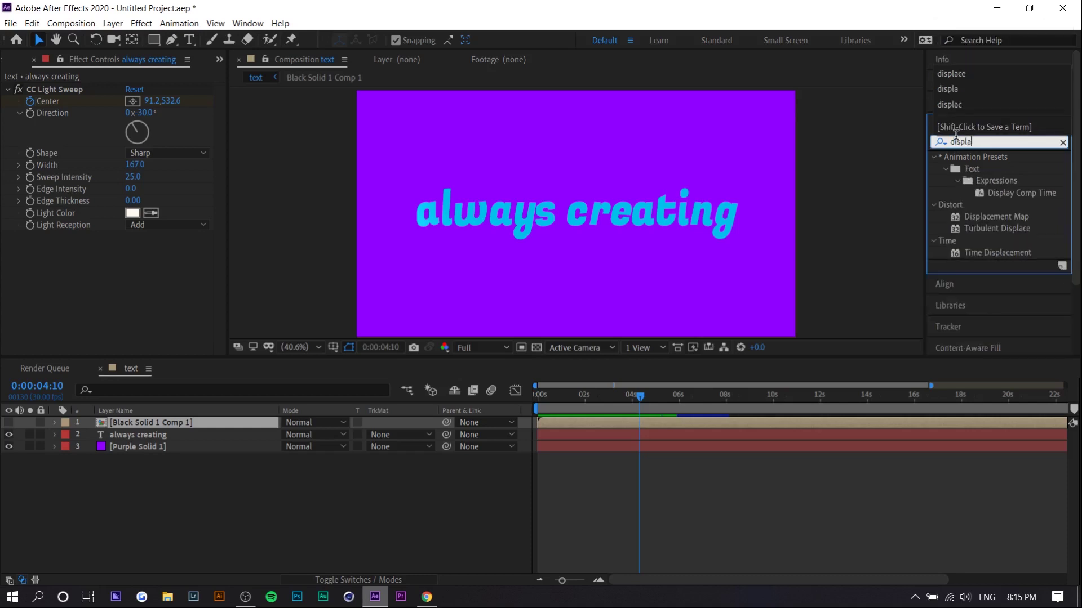
Step: Apply Displacement Map to the text, using Black Solid 1 Comp 1 as map layer with Effects & Masks source
click(1030, 216)
drag(1030, 216, 116, 436)
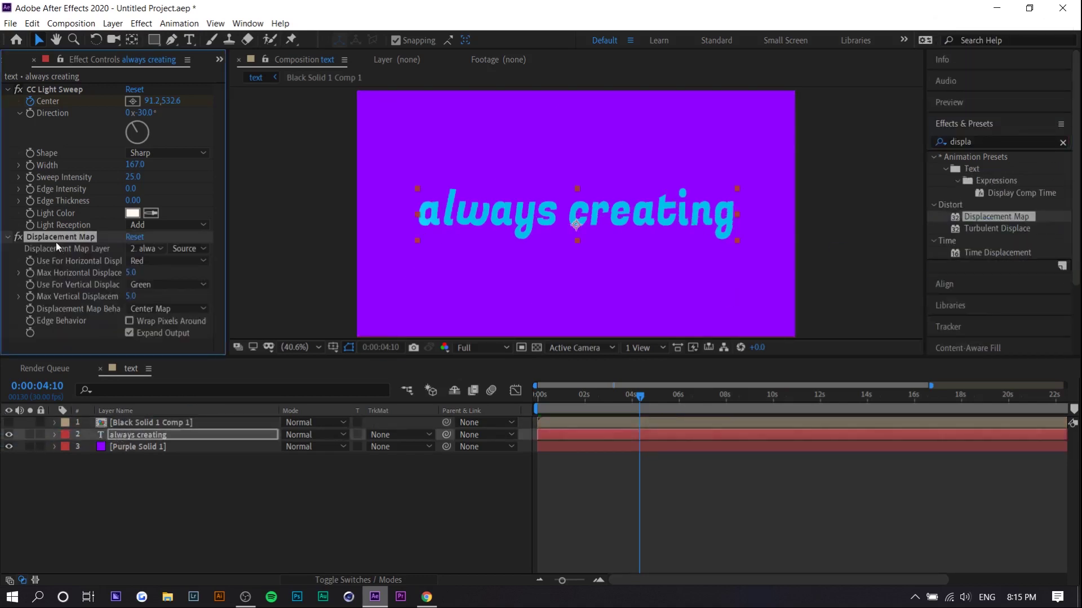
click(145, 248)
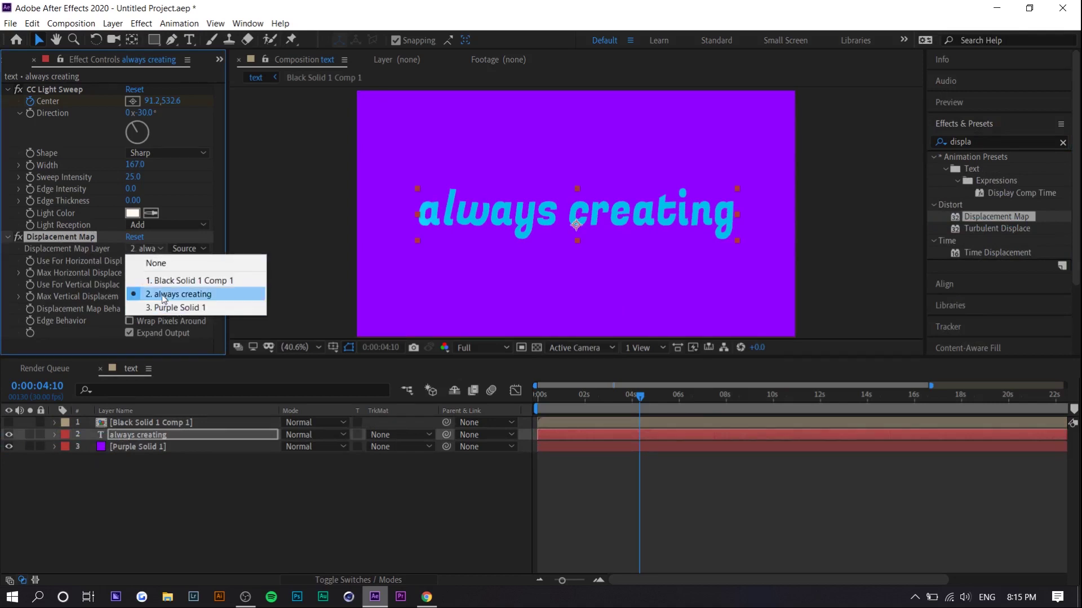
click(189, 280)
key(space)
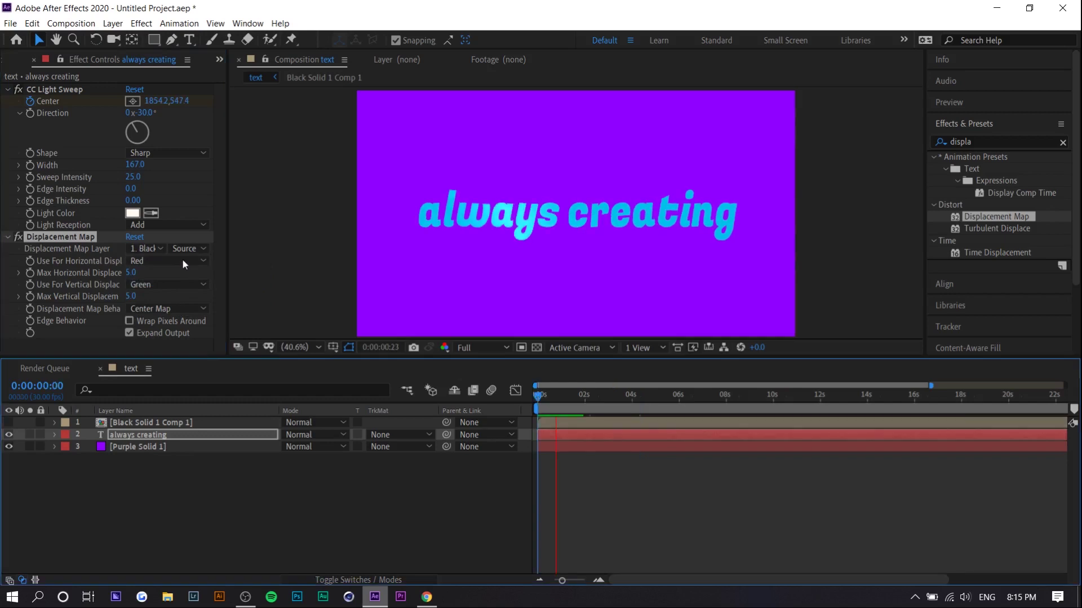
click(184, 248)
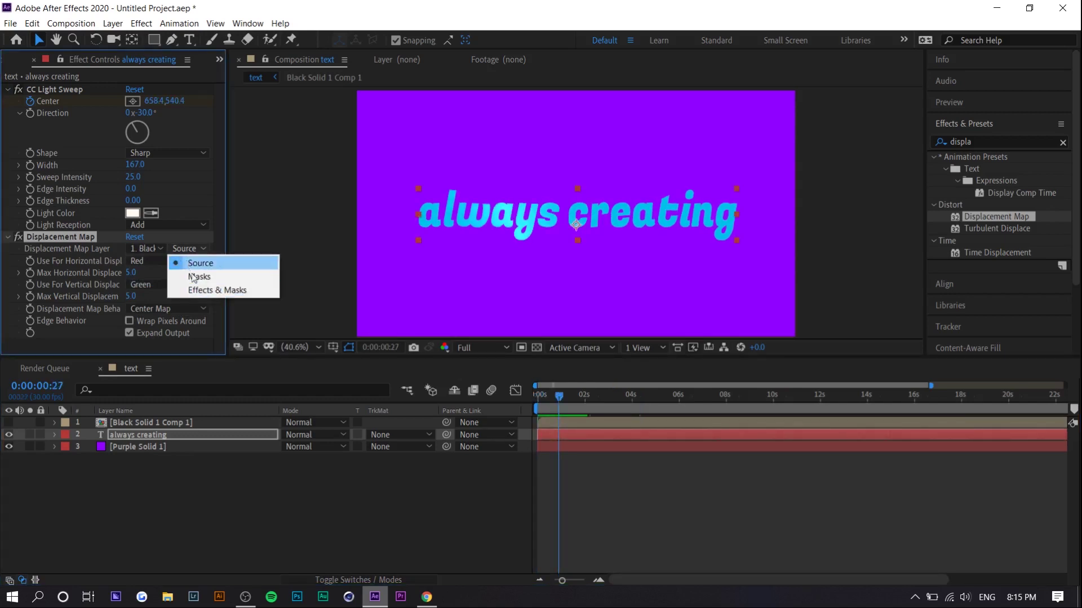
click(230, 290)
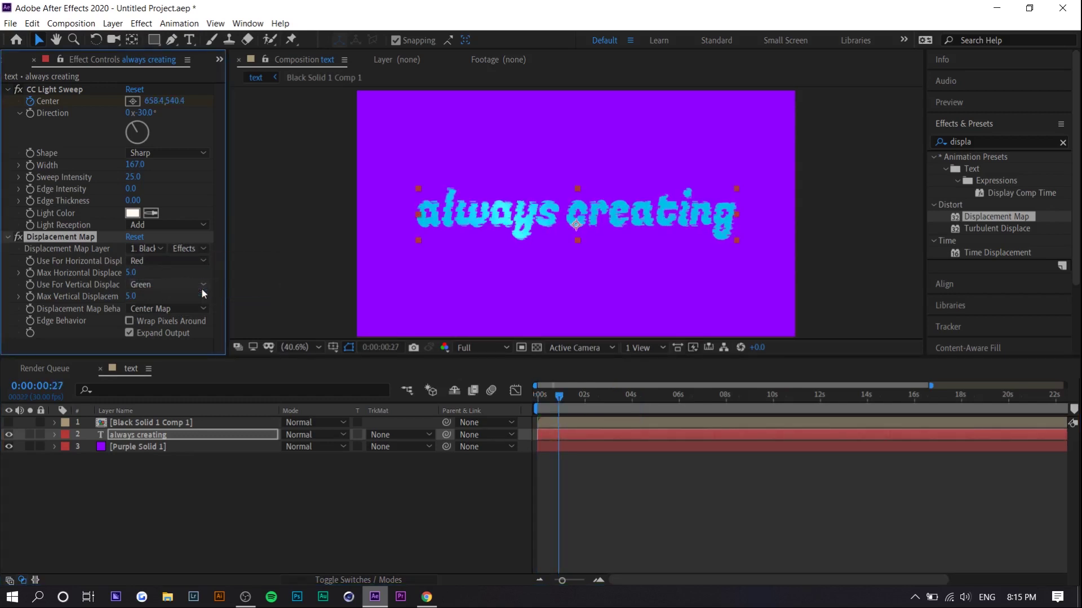
click(185, 250)
click(640, 493)
Step: Preview the glitching text, then park the playhead at about one second
key(space)
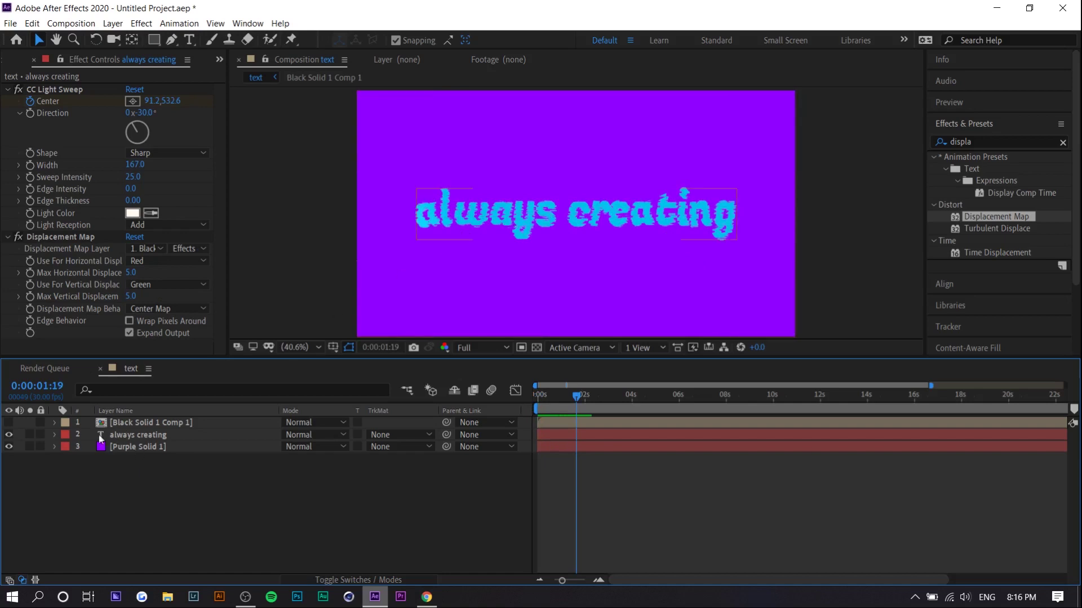
click(54, 435)
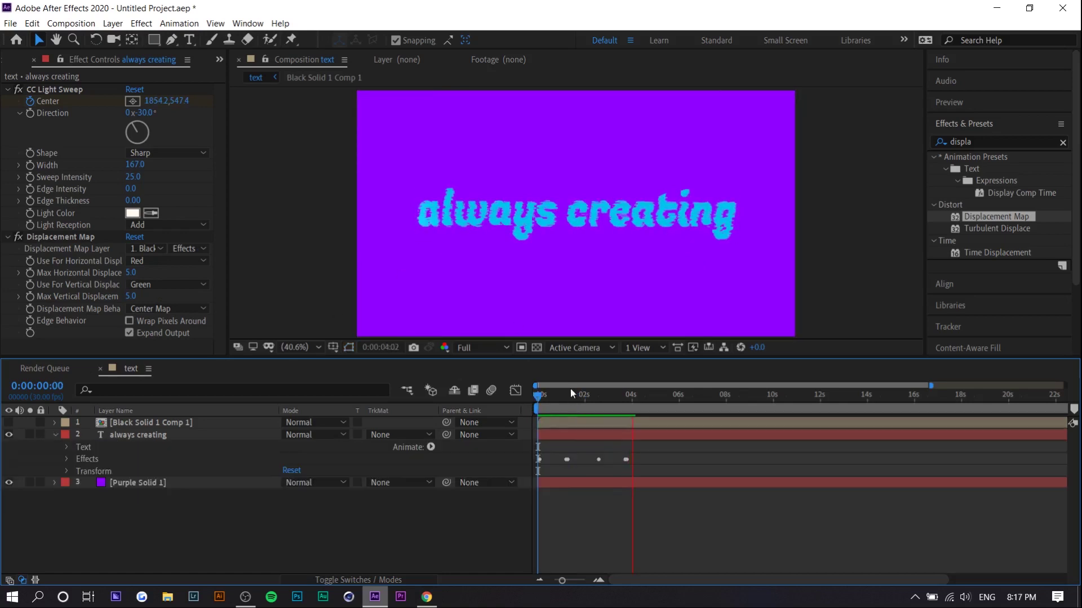
key(space)
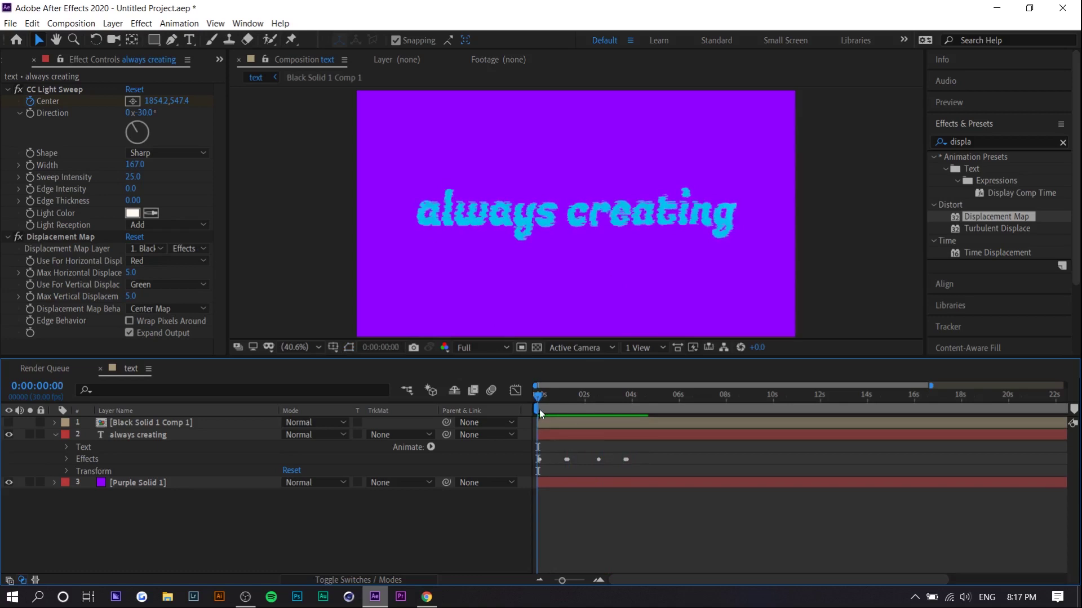
drag(539, 409, 583, 413)
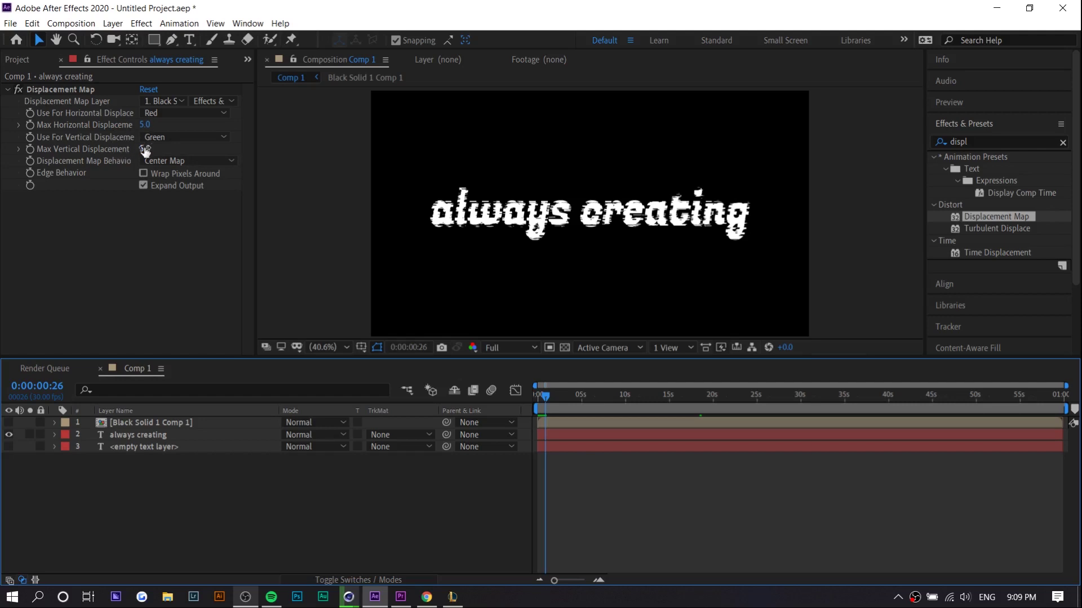
Step: Raise Max Vertical Displacement to 36, preview the glitch, then push it to -209
mouse_move(144, 149)
mouse_down()
mouse_move(157, 148)
mouse_move(145, 149)
mouse_up()
key(space)
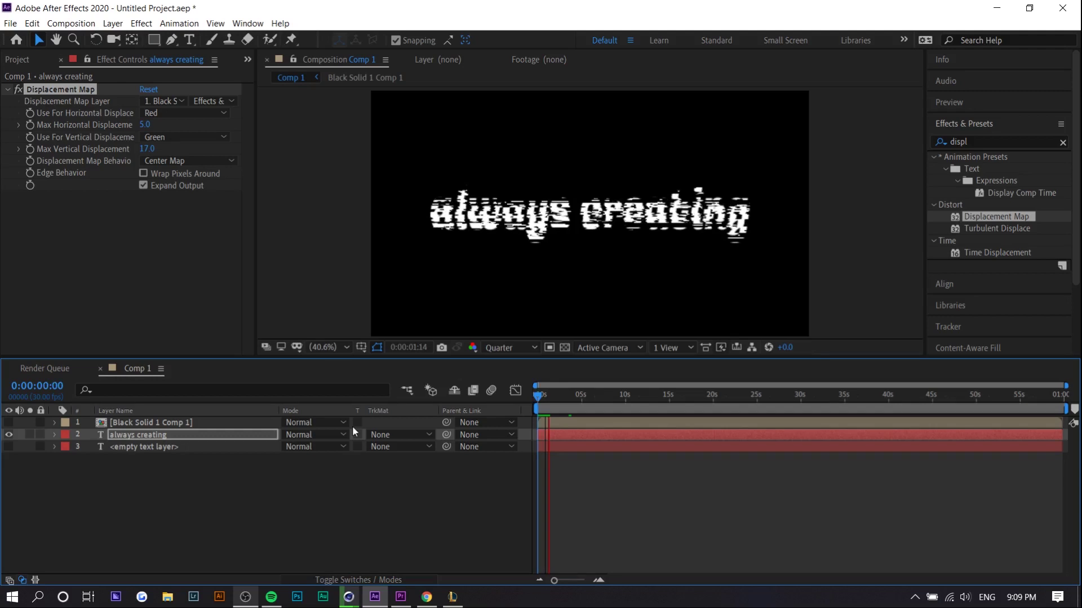
key(space)
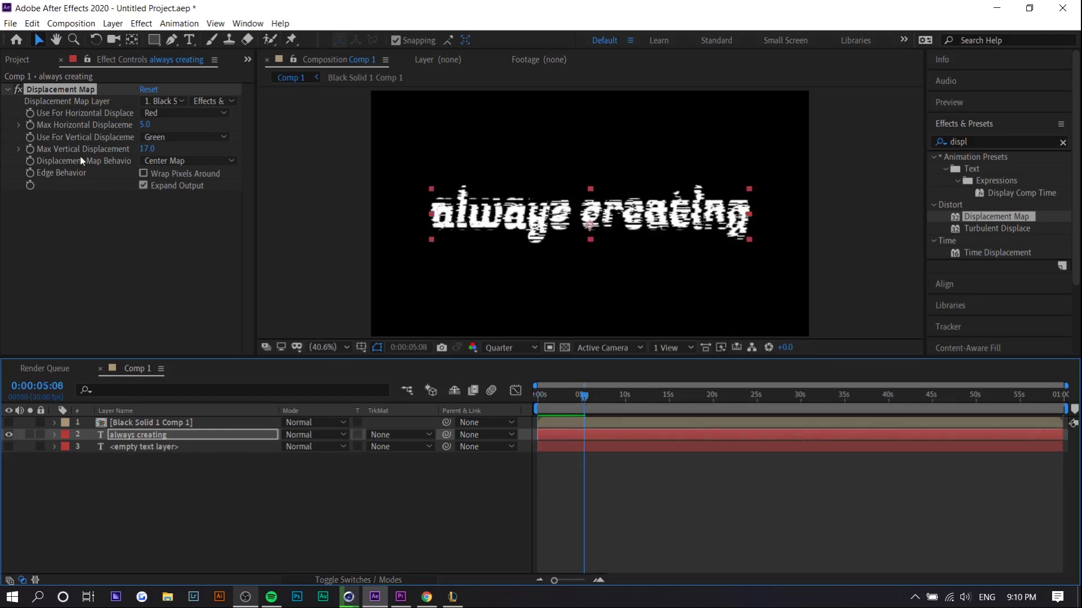
drag(146, 149, 153, 180)
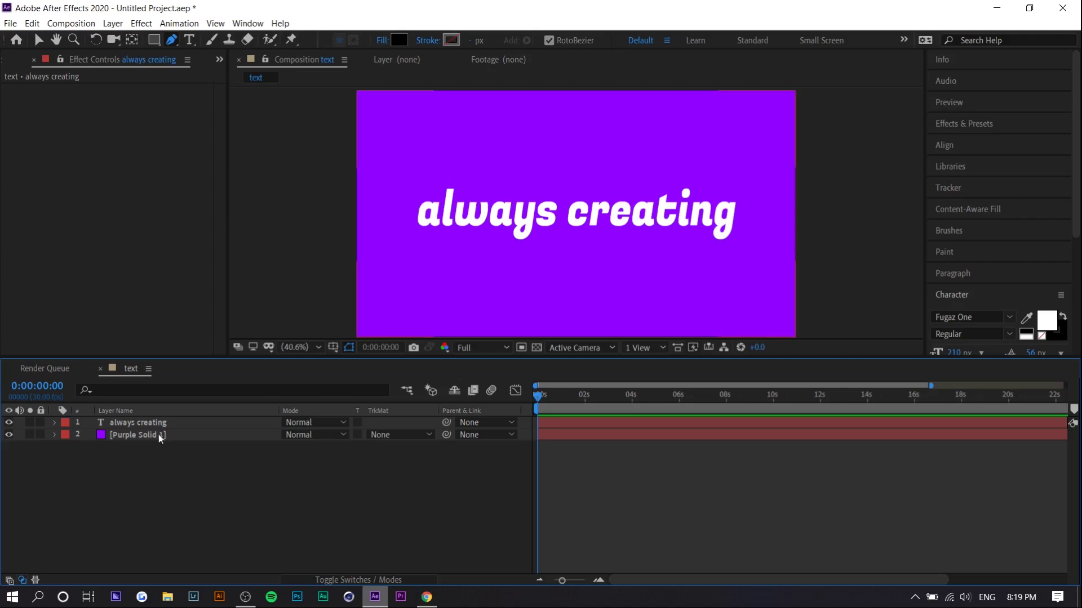
Step: Pen-trace a handwriting mask path around the letter 'a' of the text, then search effects for 'stroke'
click(146, 423)
scroll(377, 220, up, 3)
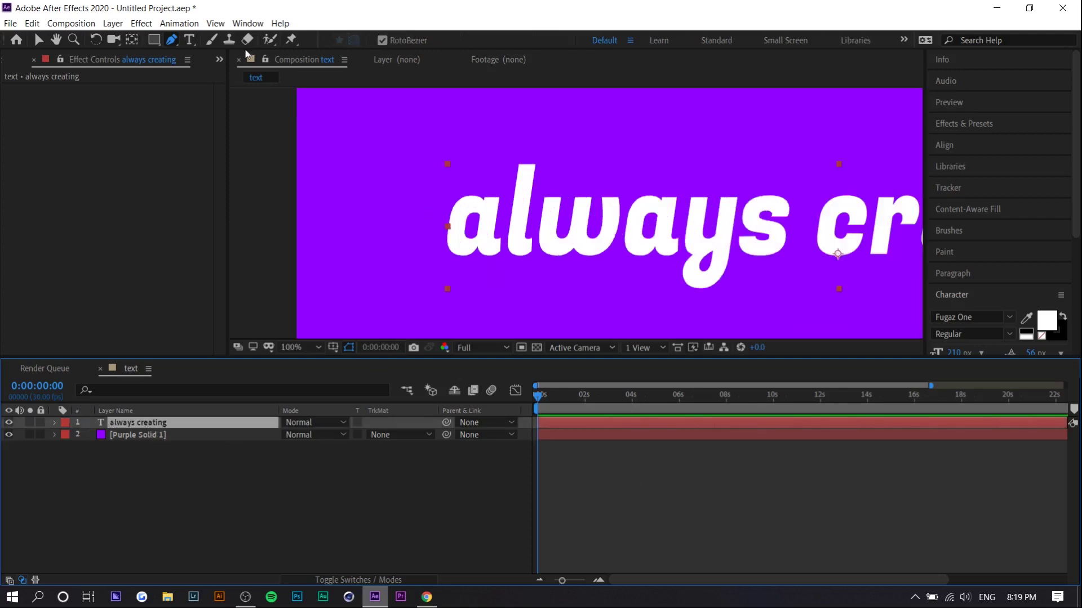
scroll(473, 197, up, 2)
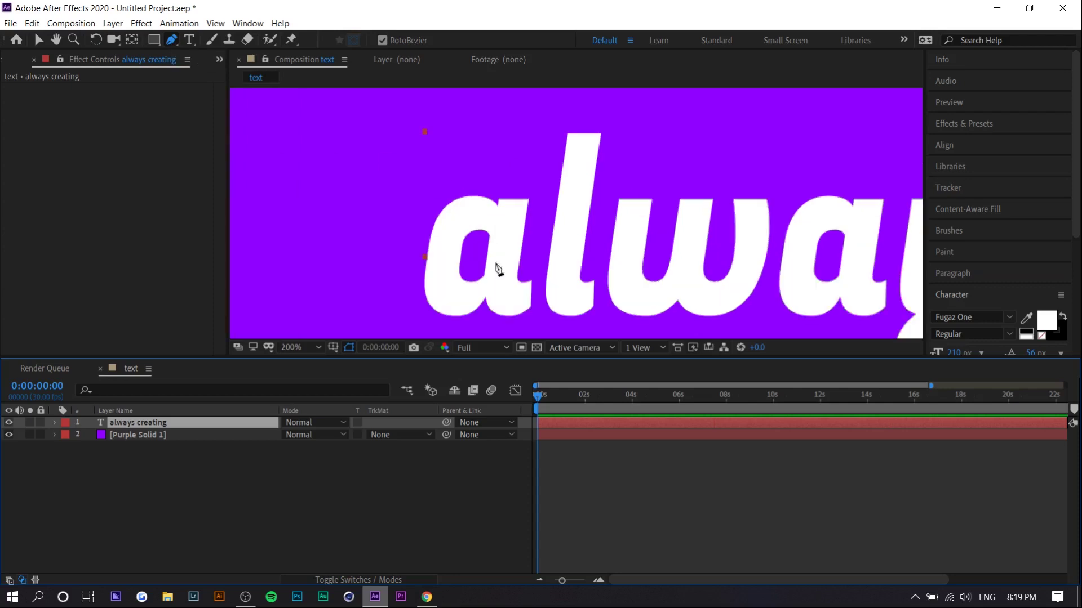
click(514, 305)
click(503, 261)
click(494, 212)
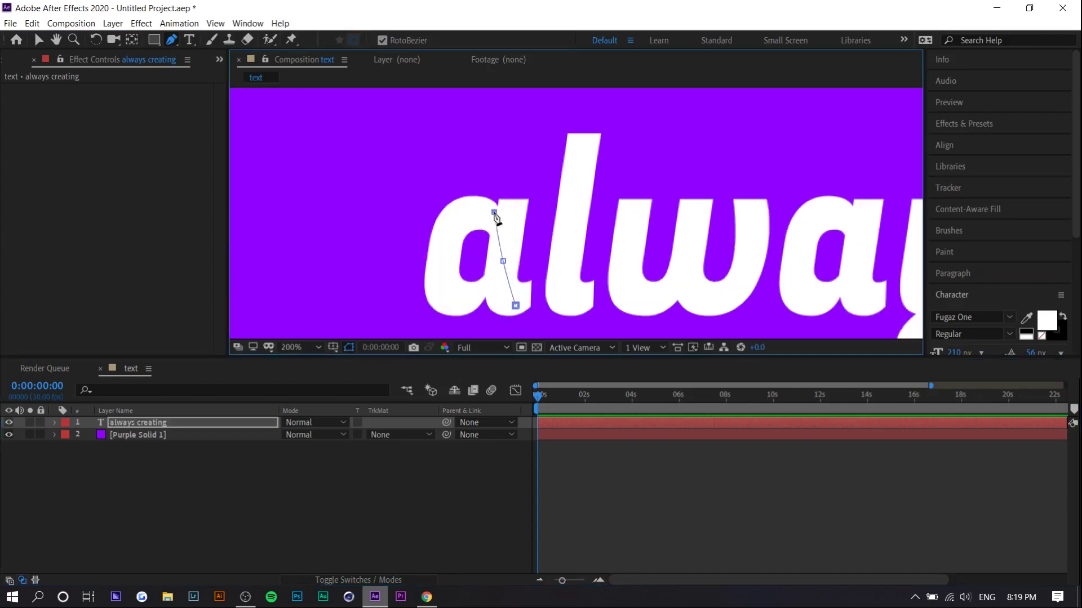
drag(450, 230, 443, 266)
click(442, 296)
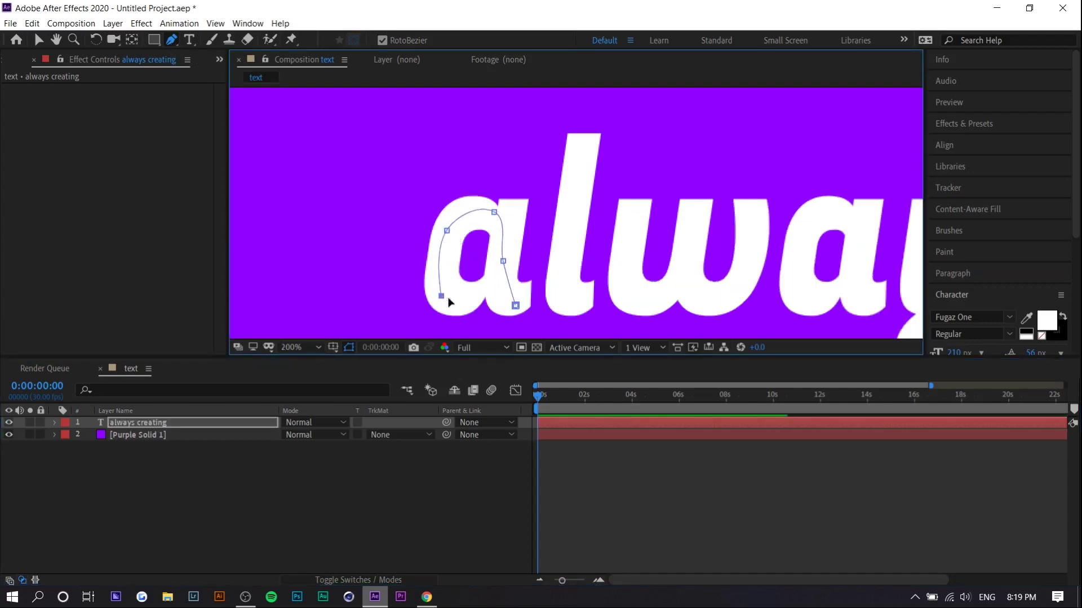
click(474, 290)
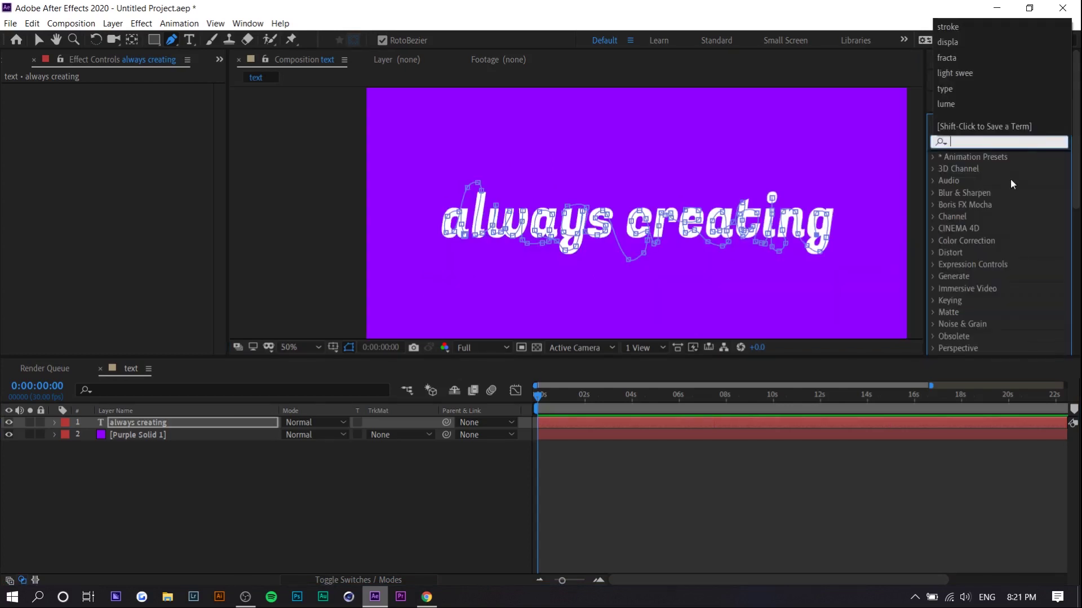
text(stroke)
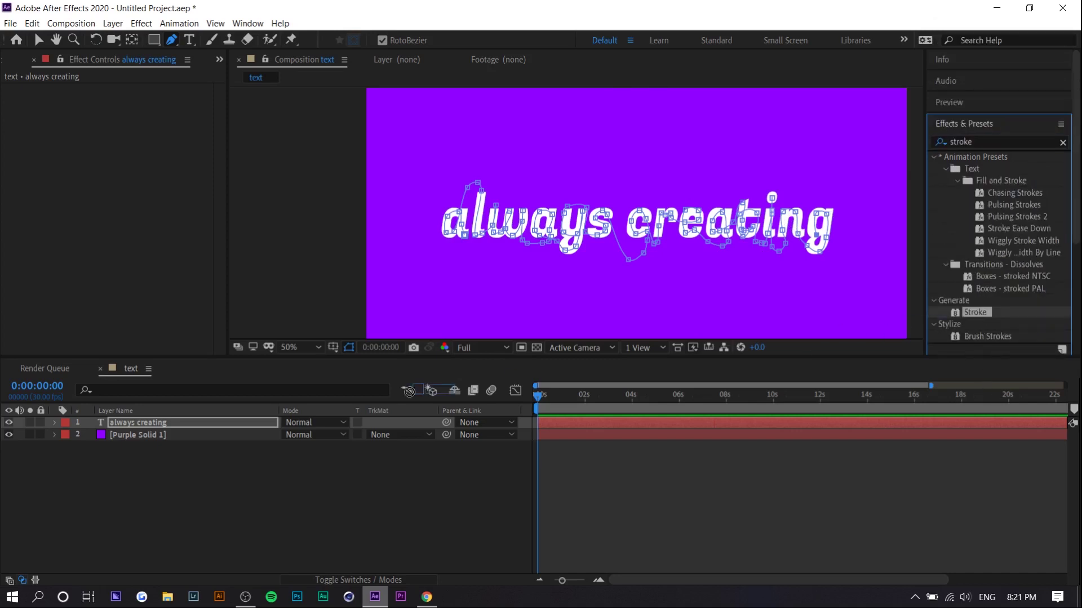
Step: Apply the Stroke effect to the text layer with Paint Style set to Reveal Original Image
click(197, 454)
drag(138, 415, 143, 423)
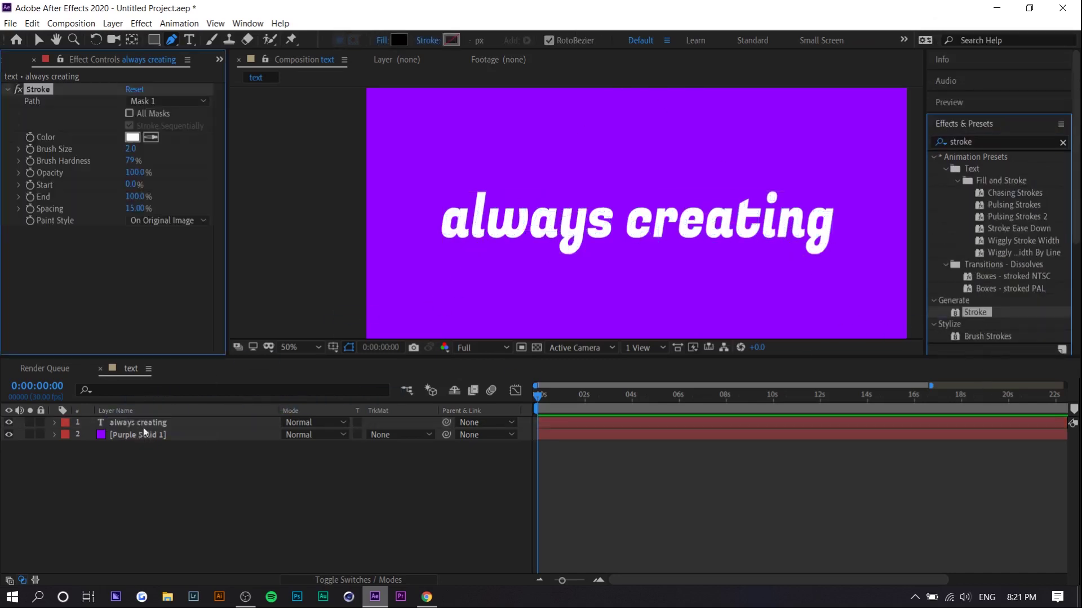
key(v)
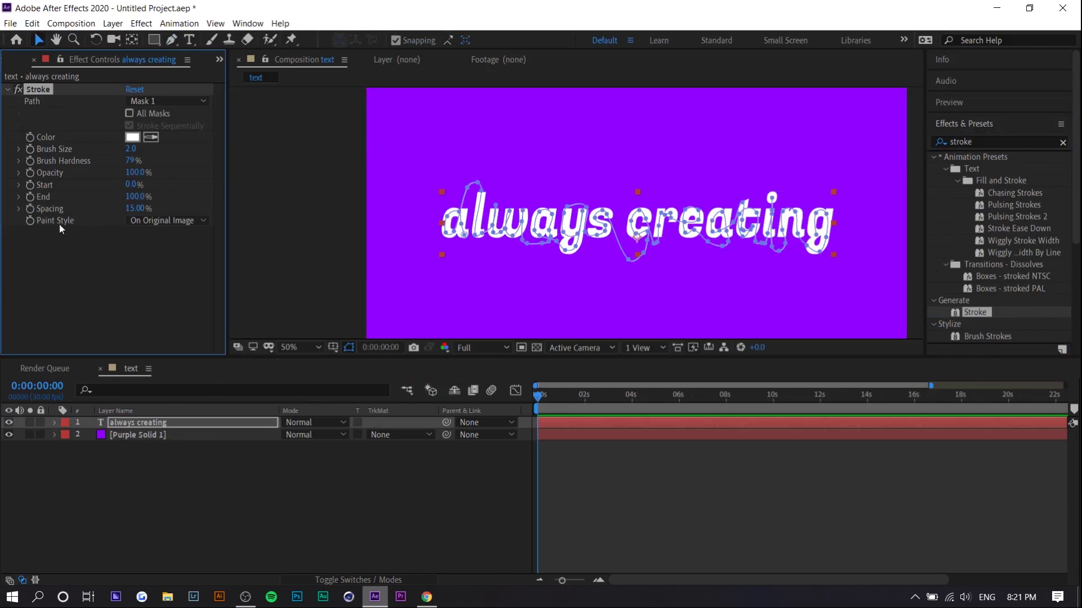
click(167, 221)
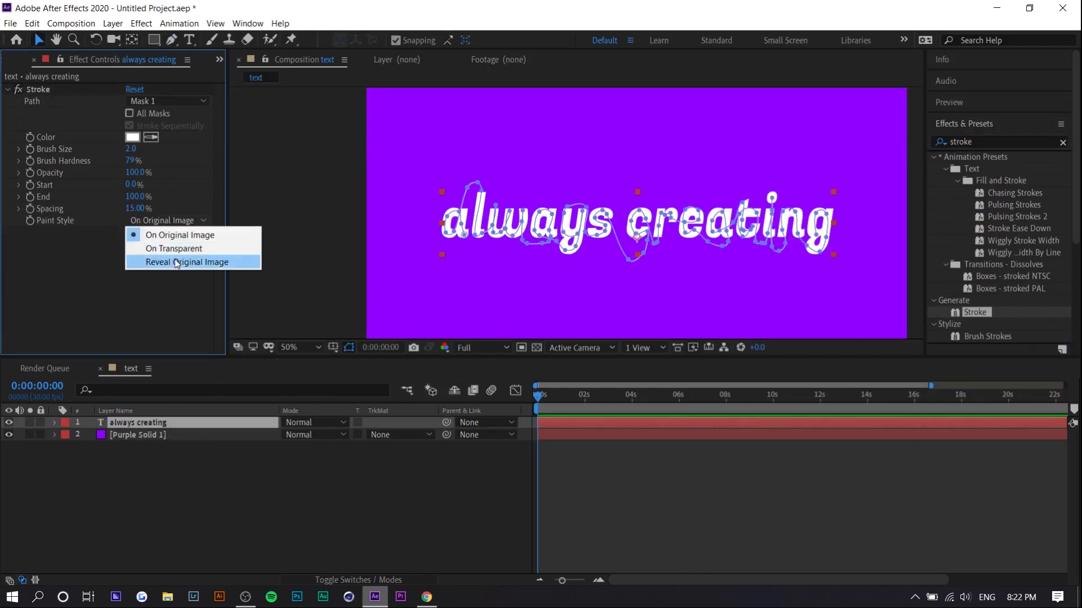
click(176, 263)
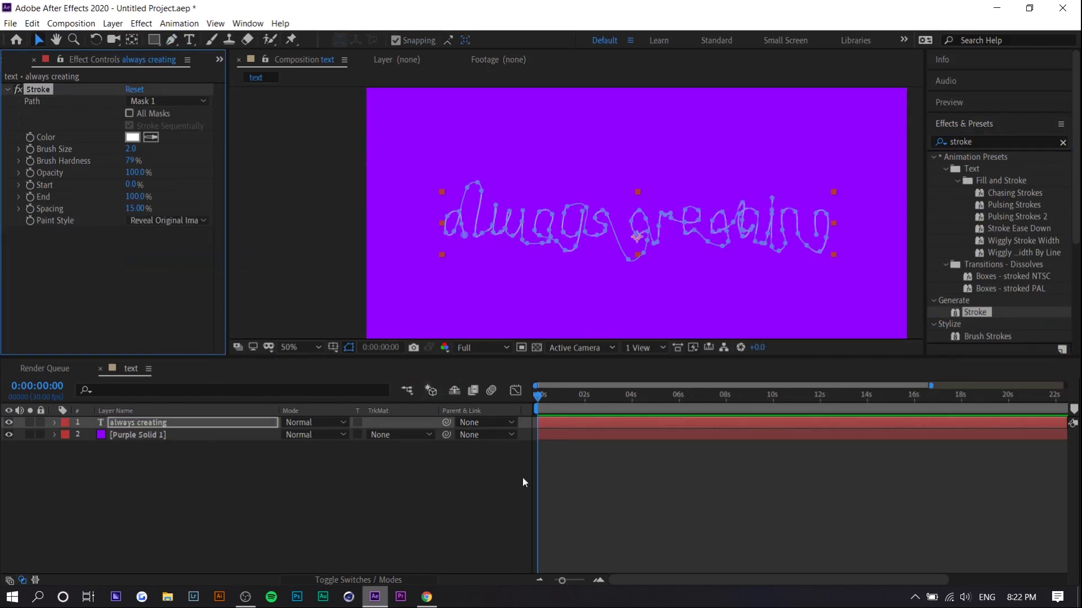
Step: Set the Stroke Brush Size to 41.3 and End to 0%
click(599, 500)
click(55, 422)
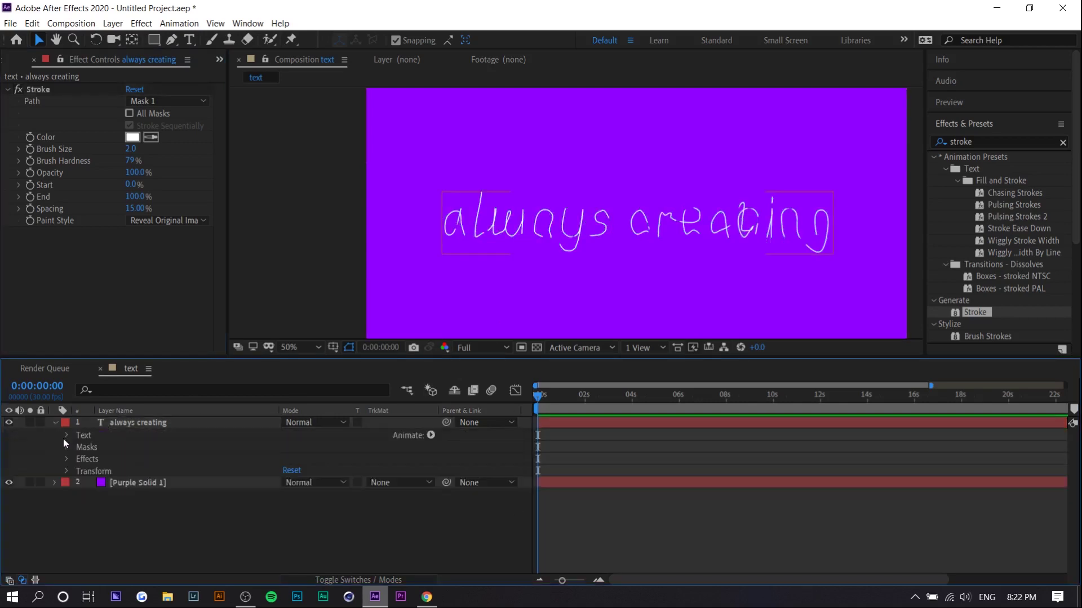
click(66, 461)
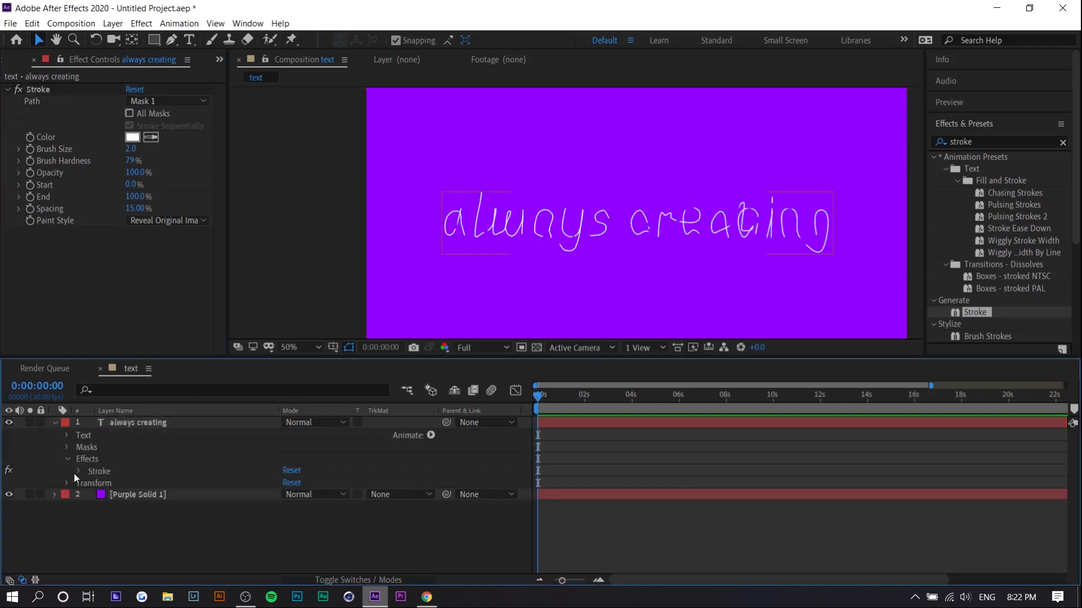
click(80, 472)
scroll(90, 479, down, 2)
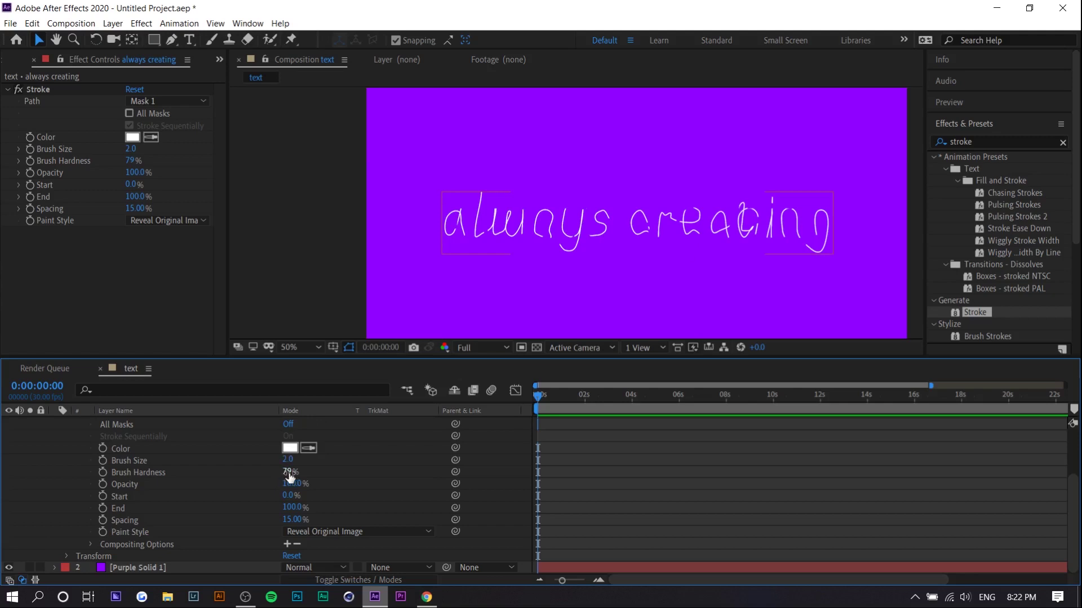
drag(288, 459, 535, 463)
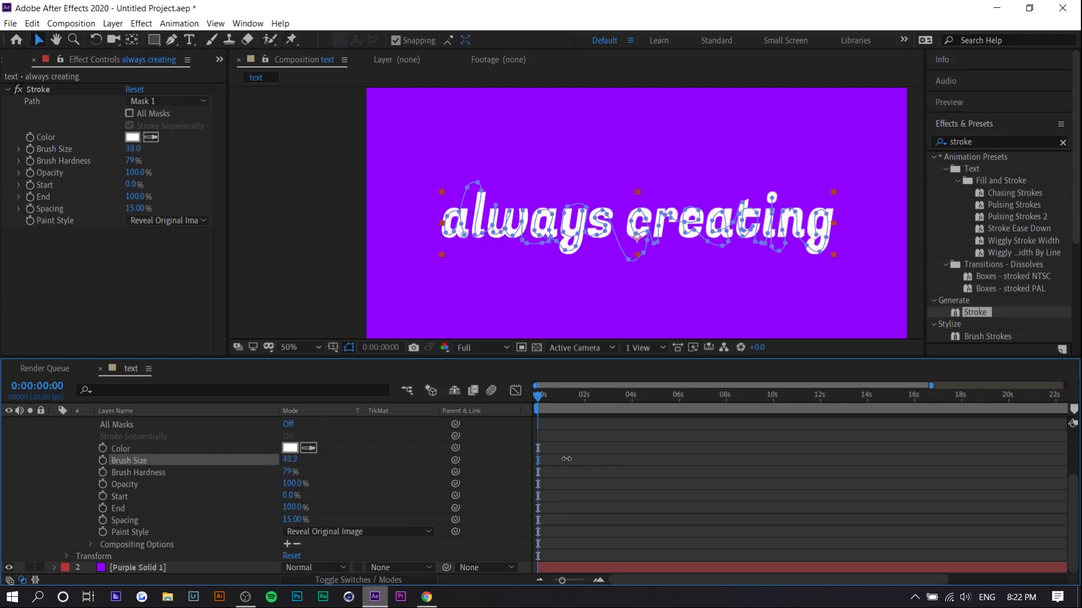
drag(566, 459, 572, 458)
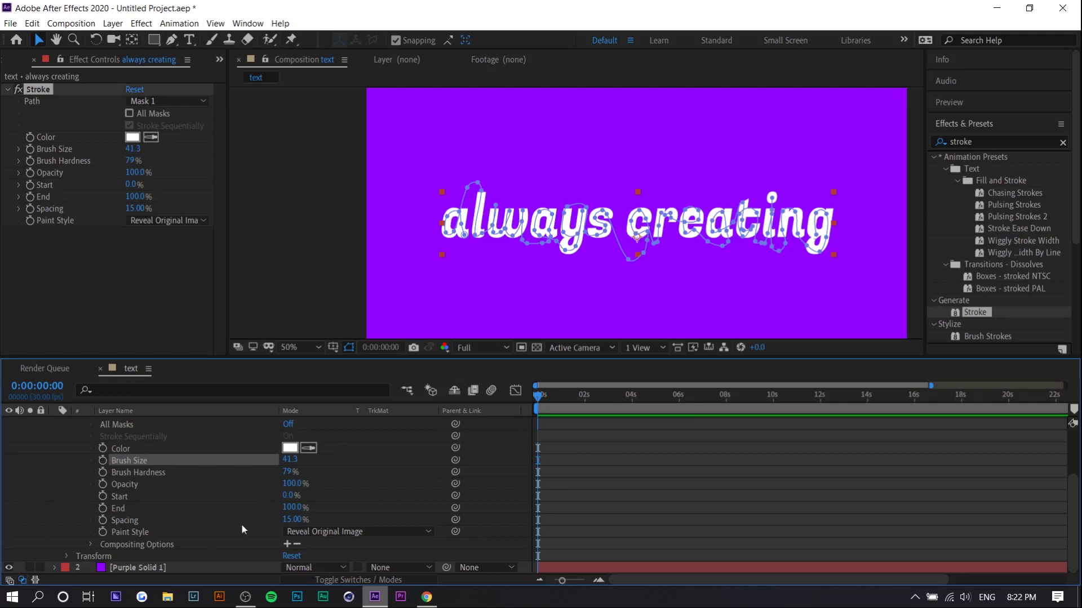
click(290, 507)
text(0)
key(Return)
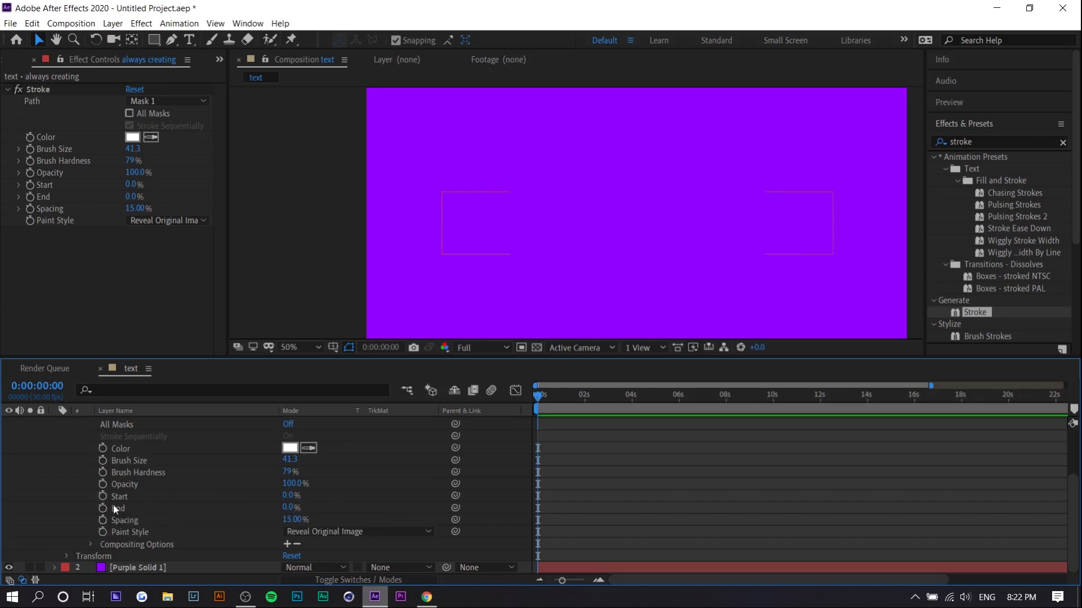
Step: Keyframe the Stroke Start from its value at 0s to 100% at 0:00:02:21
click(102, 496)
drag(598, 399, 601, 399)
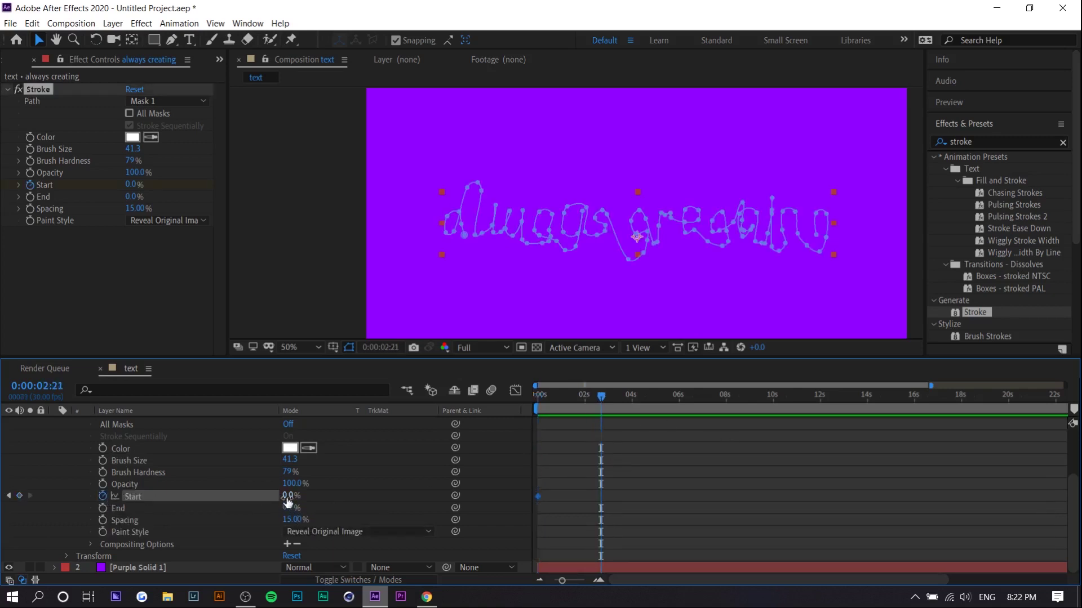
drag(287, 500, 375, 496)
Step: Preview the write-on animation and stop it around frame 13
key(space)
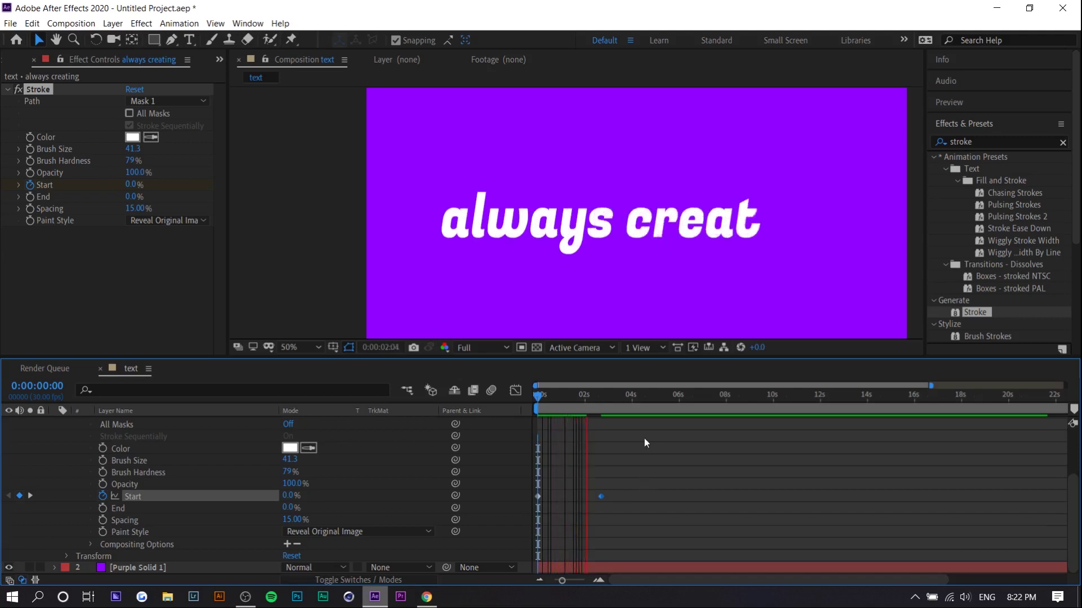
key(space)
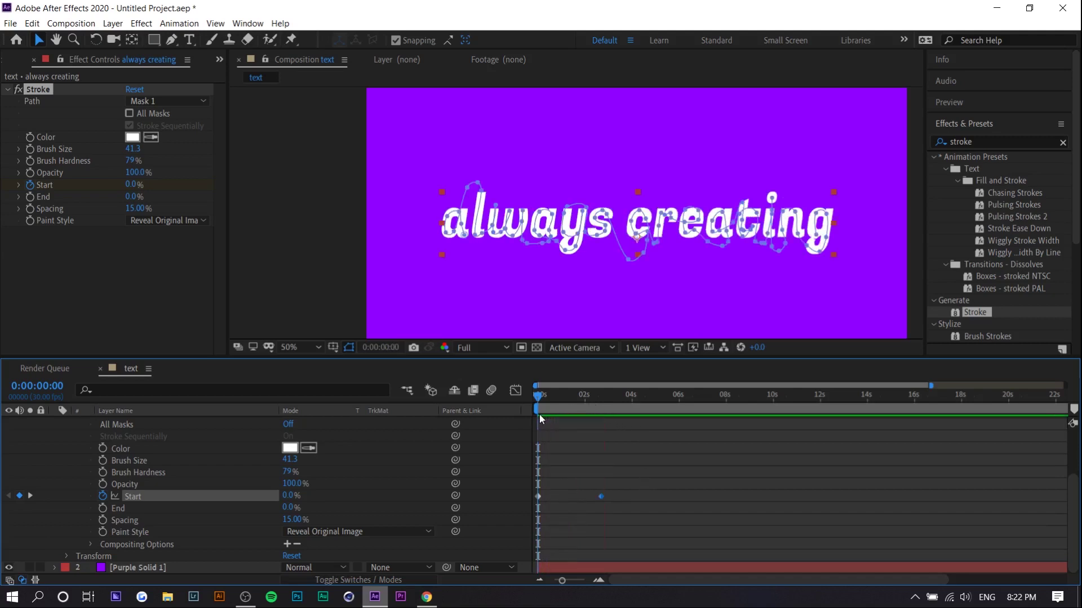
key(space)
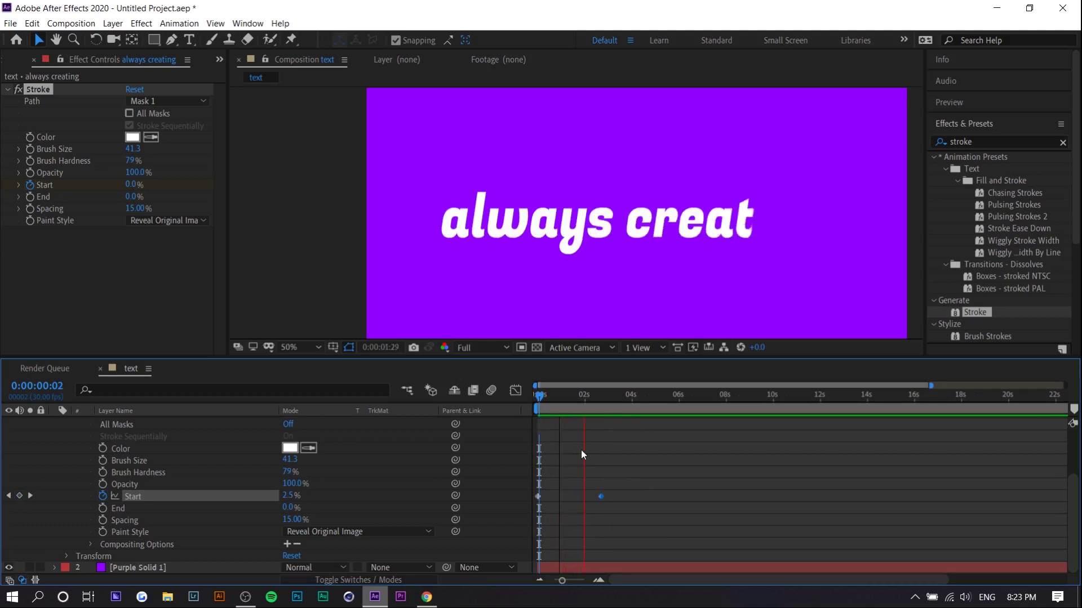
click(547, 396)
drag(543, 414, 546, 413)
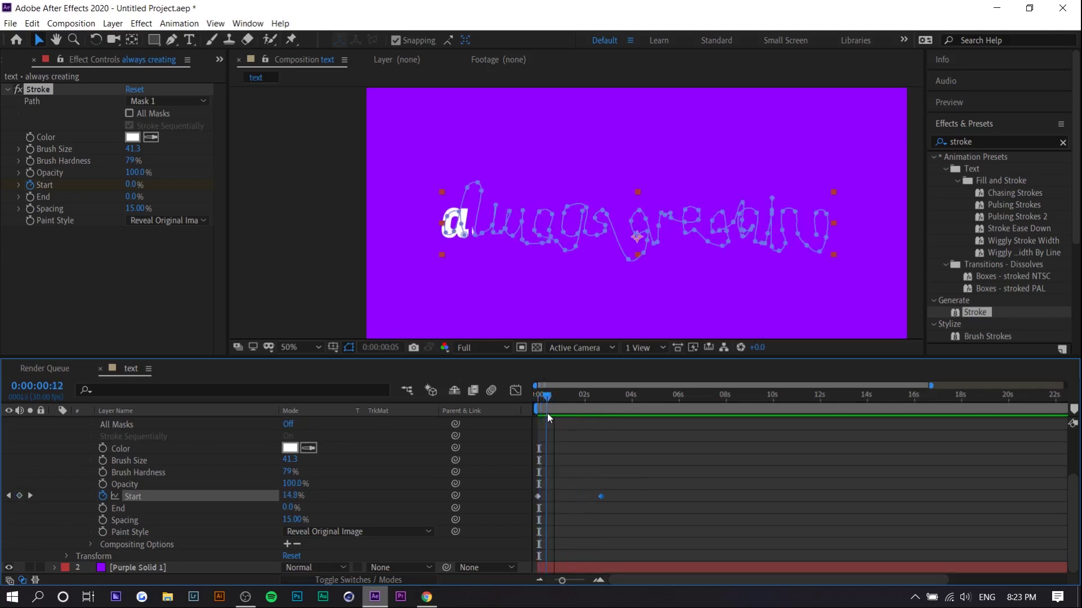
Step: At frame 1, pull a mask path point left so the stroke covers the 'a'
scroll(483, 228, up, 4)
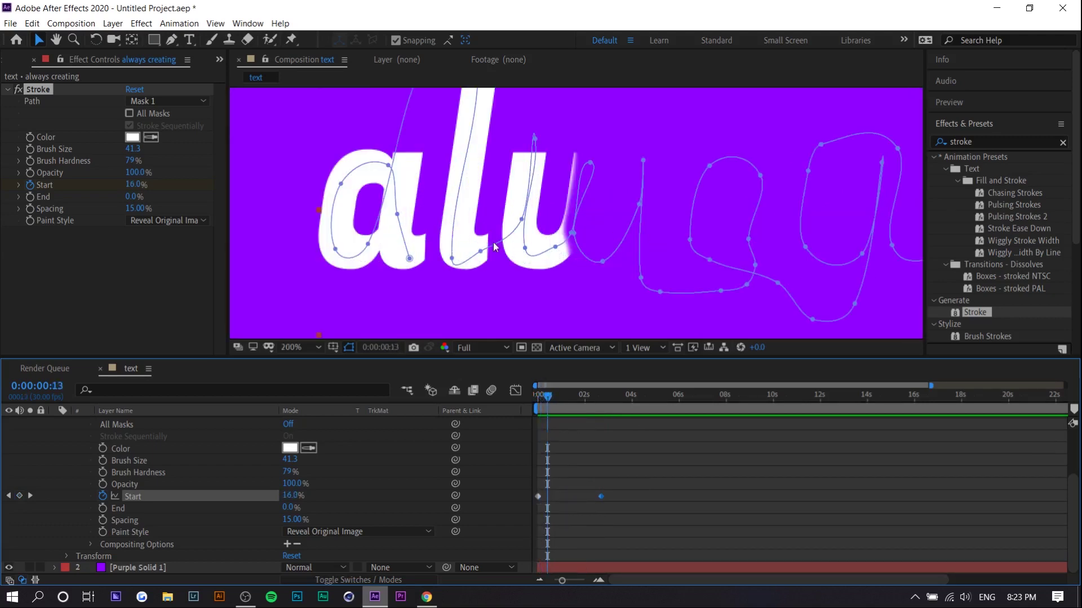
click(539, 397)
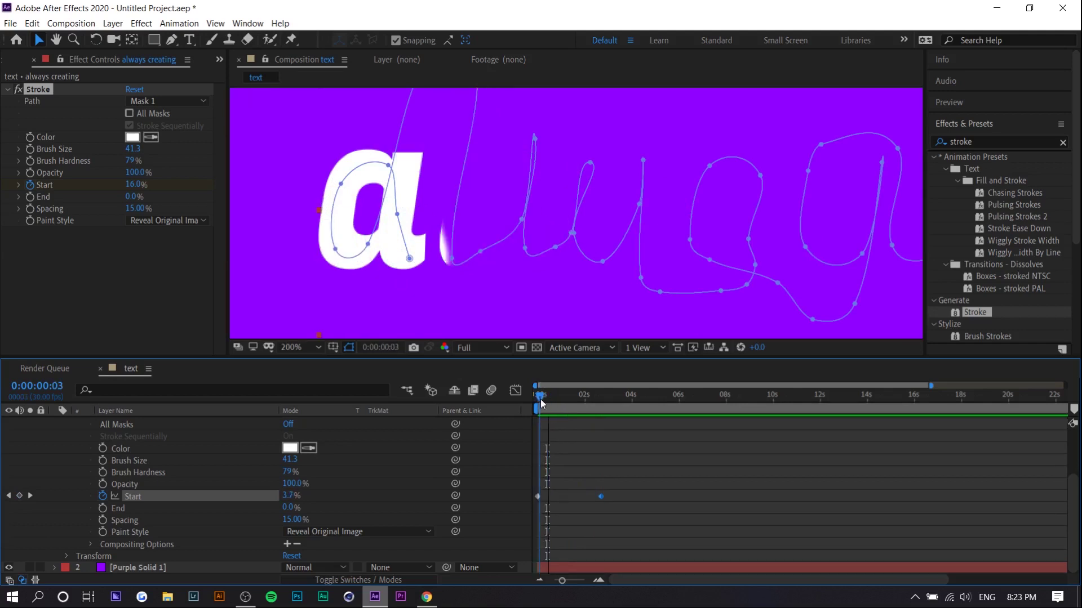
click(541, 403)
drag(541, 403, 539, 400)
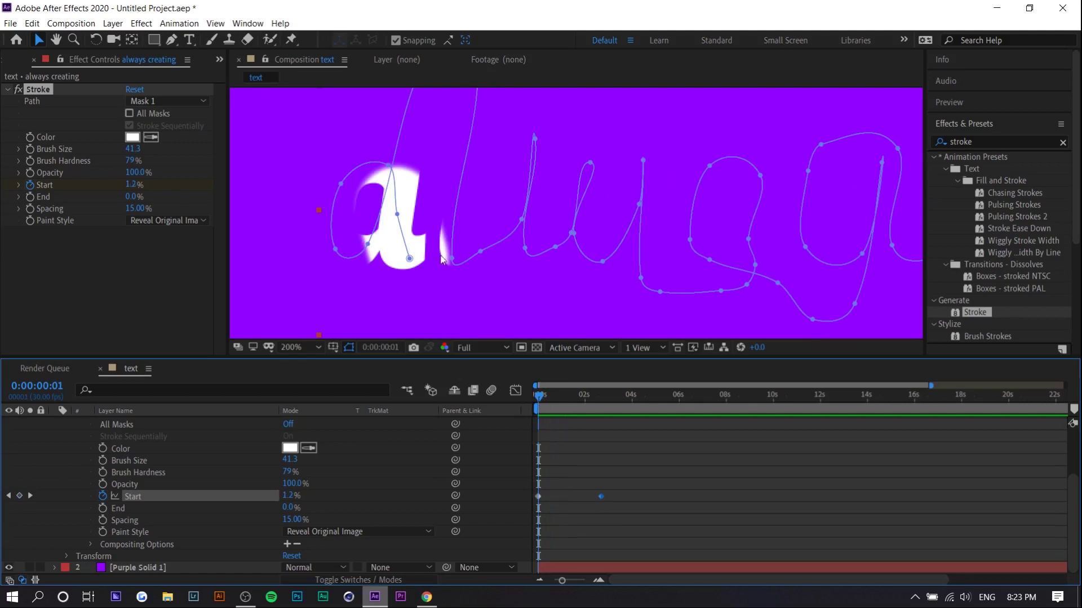
drag(409, 259, 394, 255)
Step: At frames 13 and 21, adjust path points around the 'w' and following letters to cover them
drag(543, 405, 552, 407)
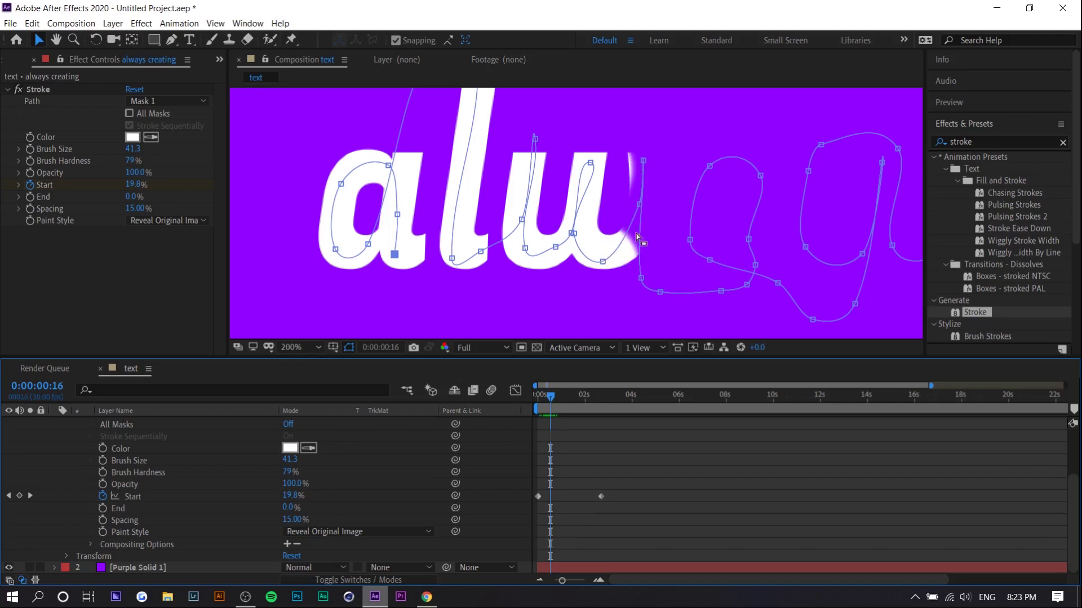
drag(642, 160, 655, 161)
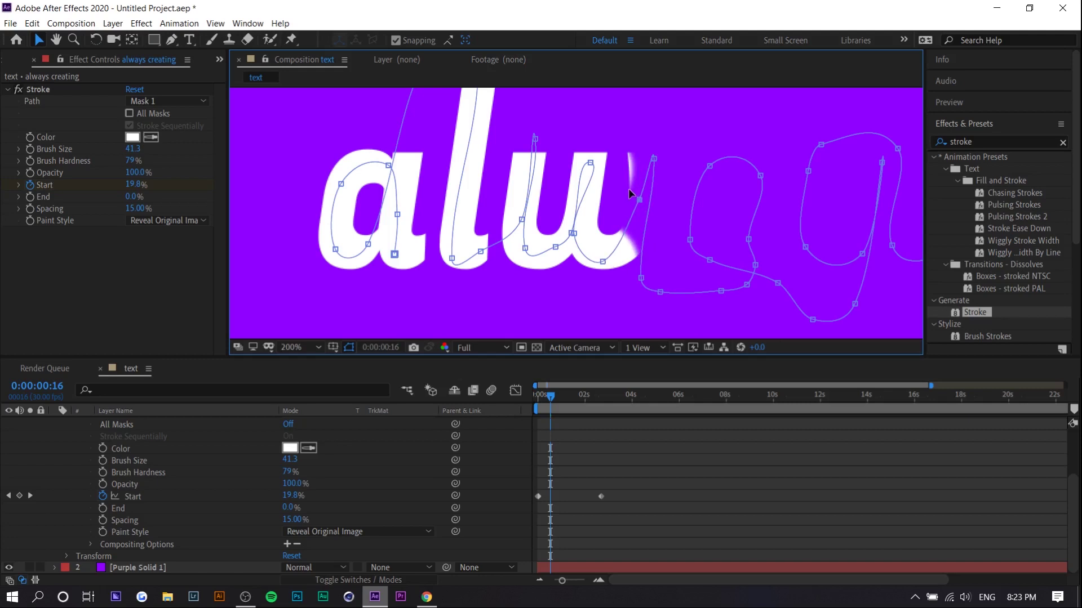
key(Delete)
key(ctrl+z)
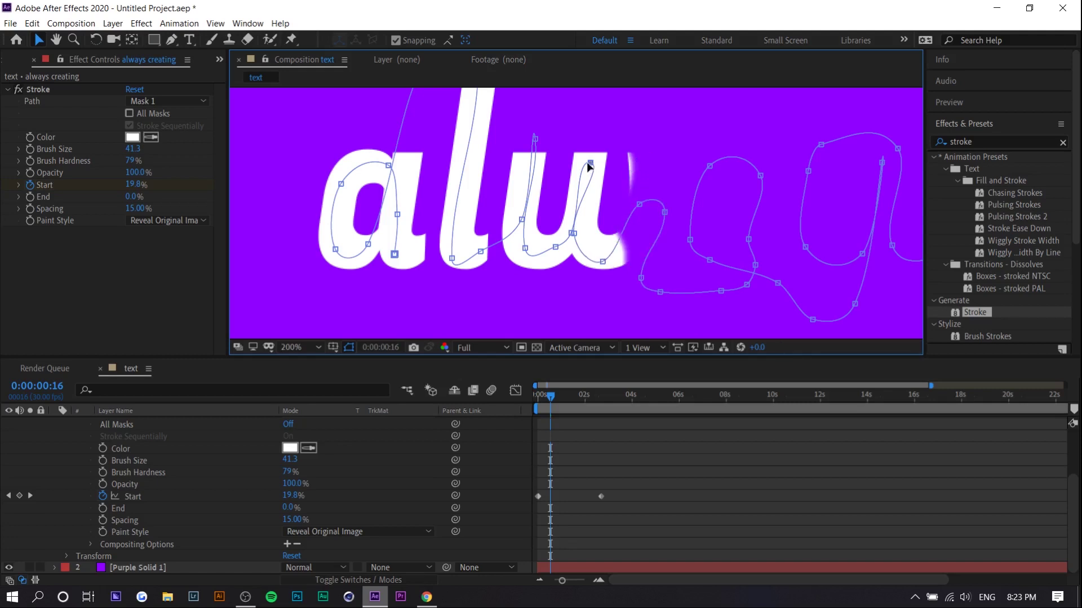
drag(590, 162, 583, 163)
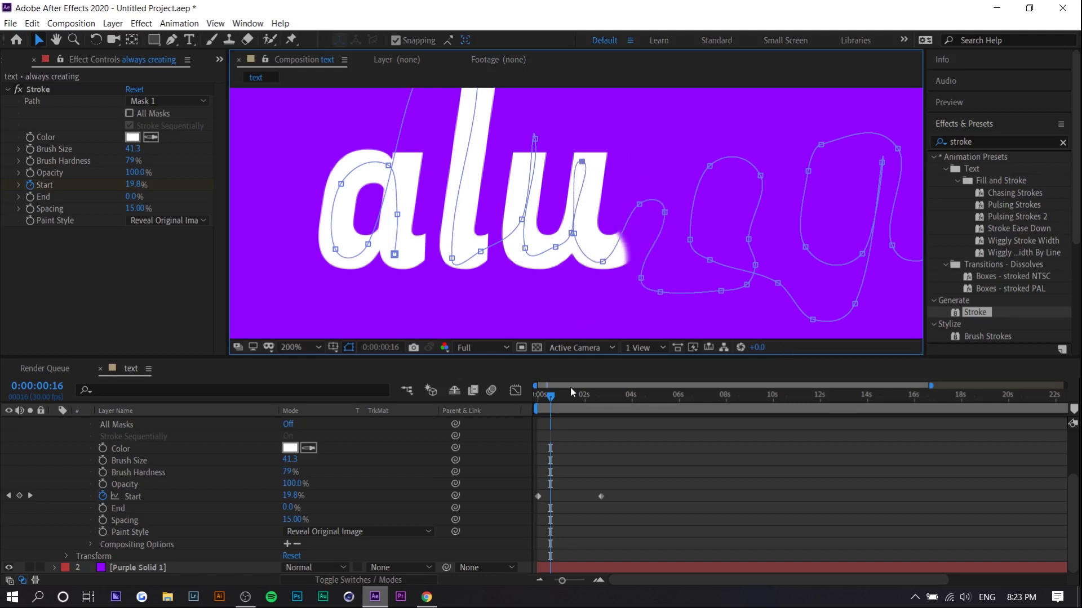
drag(556, 398, 551, 396)
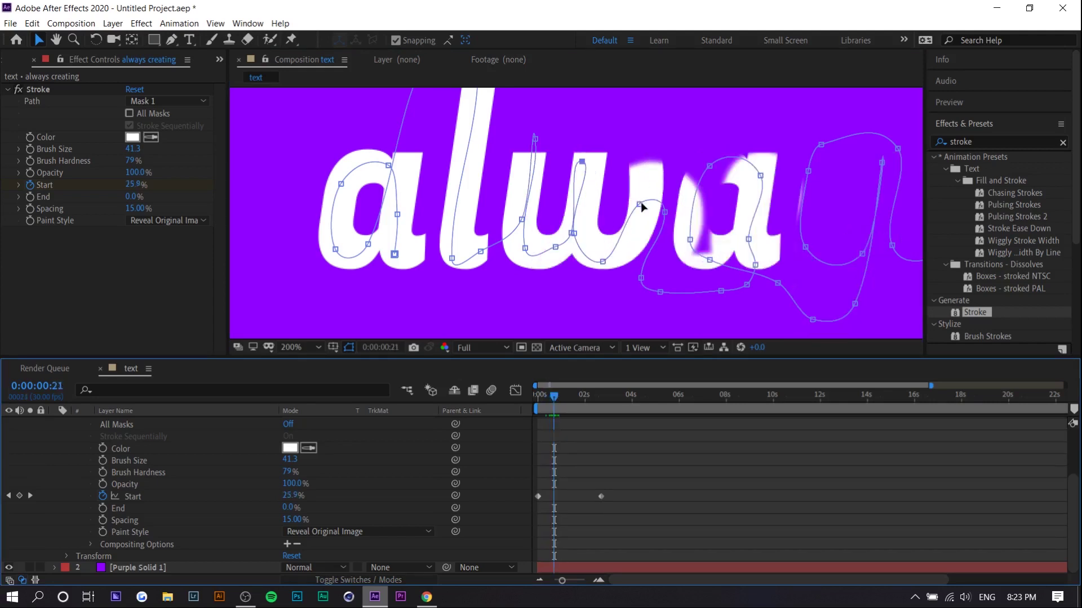
mouse_move(640, 204)
mouse_down()
mouse_move(656, 164)
mouse_move(642, 156)
mouse_up()
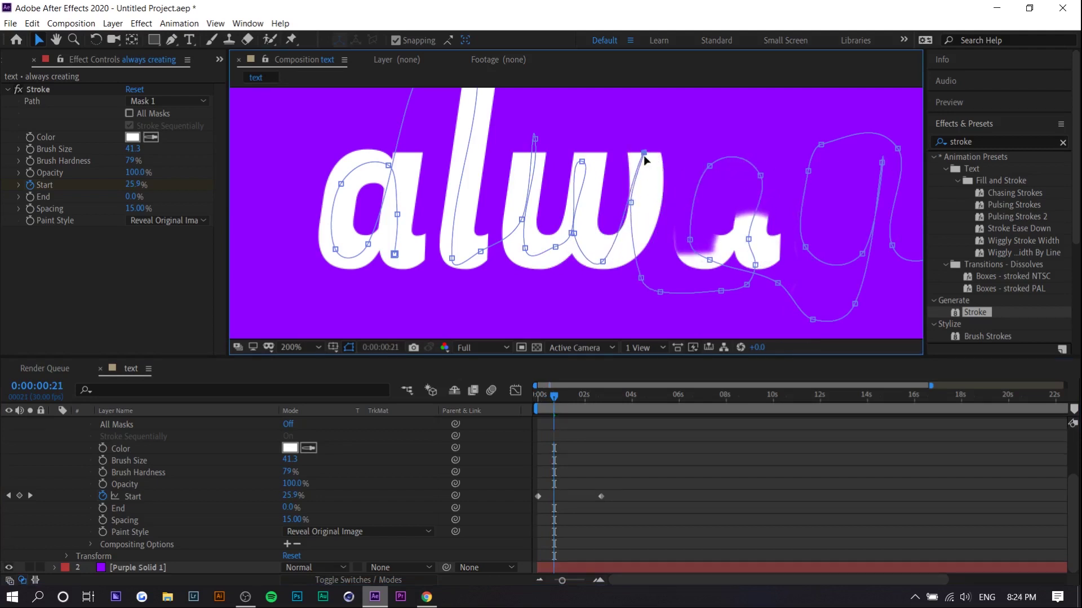
click(687, 239)
Step: Preview the write-on from the start until 'always creating' is fully revealed, then stop
key(Home)
key(space)
scroll(565, 262, down, 5)
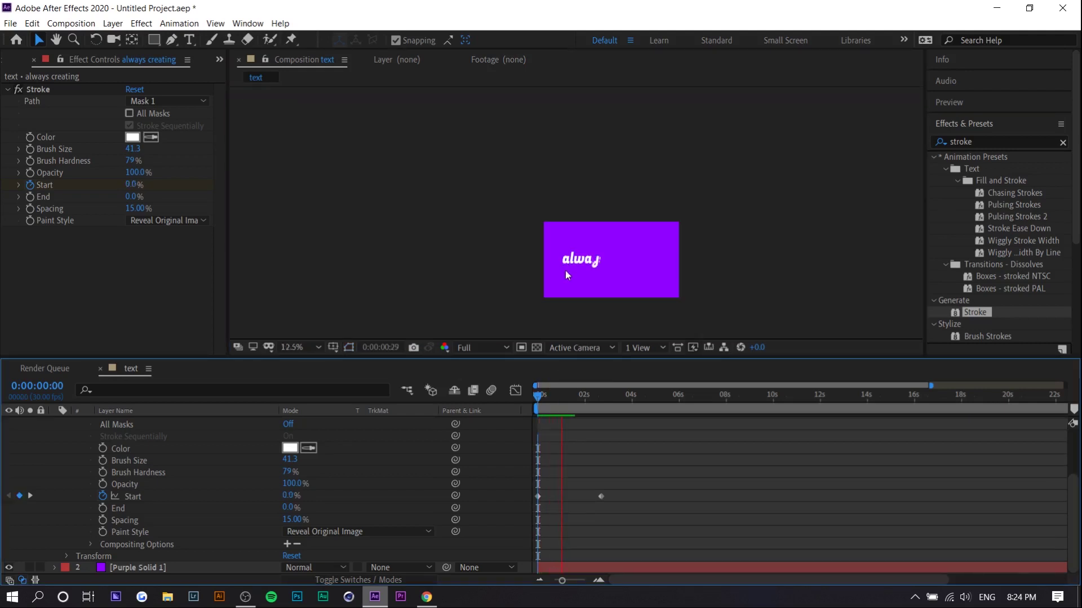
scroll(565, 270, up, 2)
scroll(562, 277, down, 2)
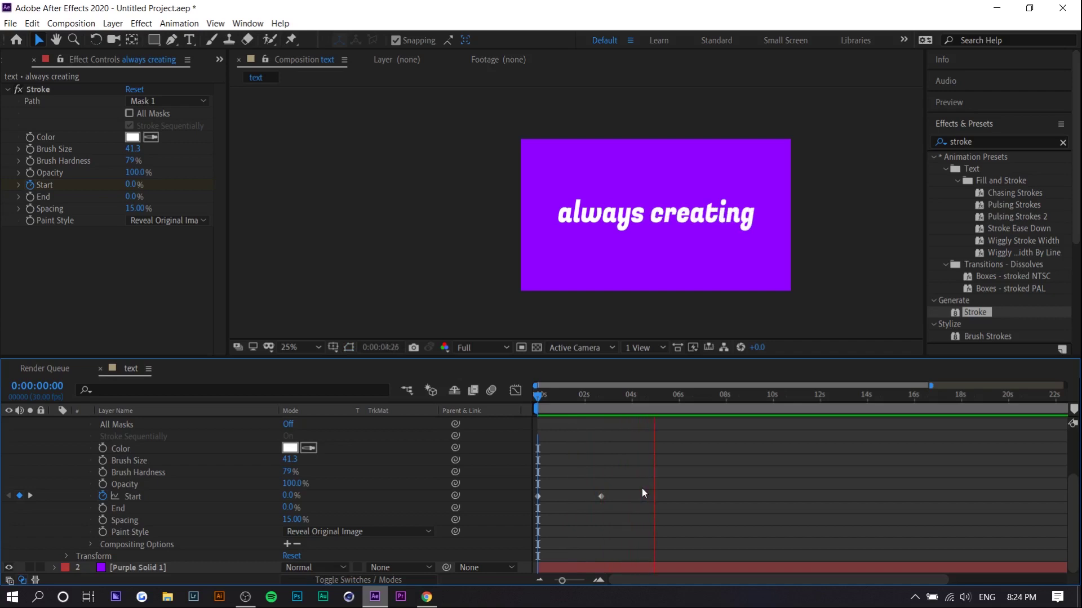
key(space)
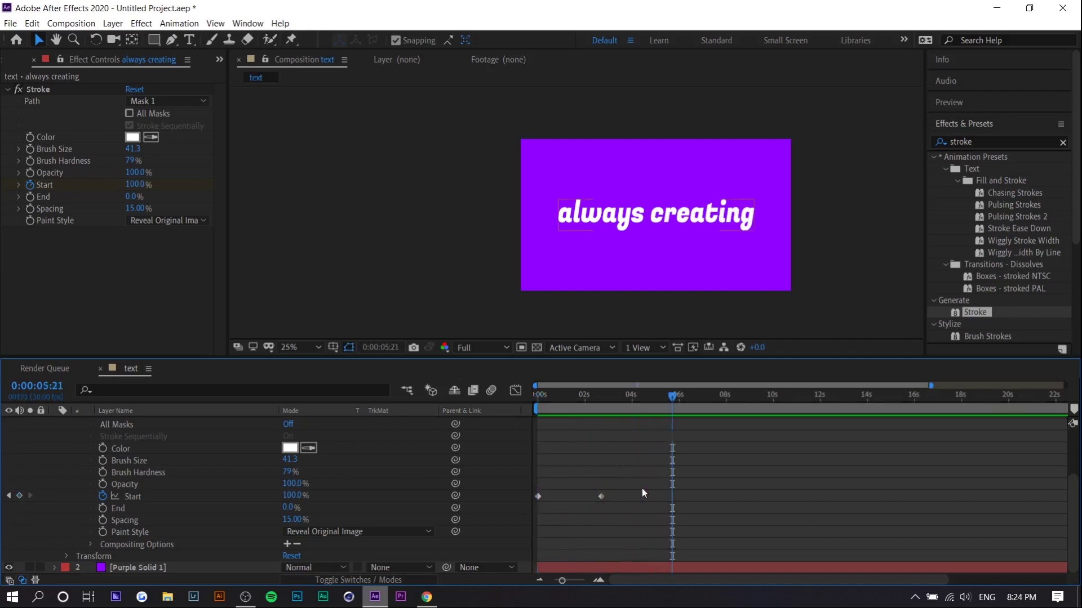